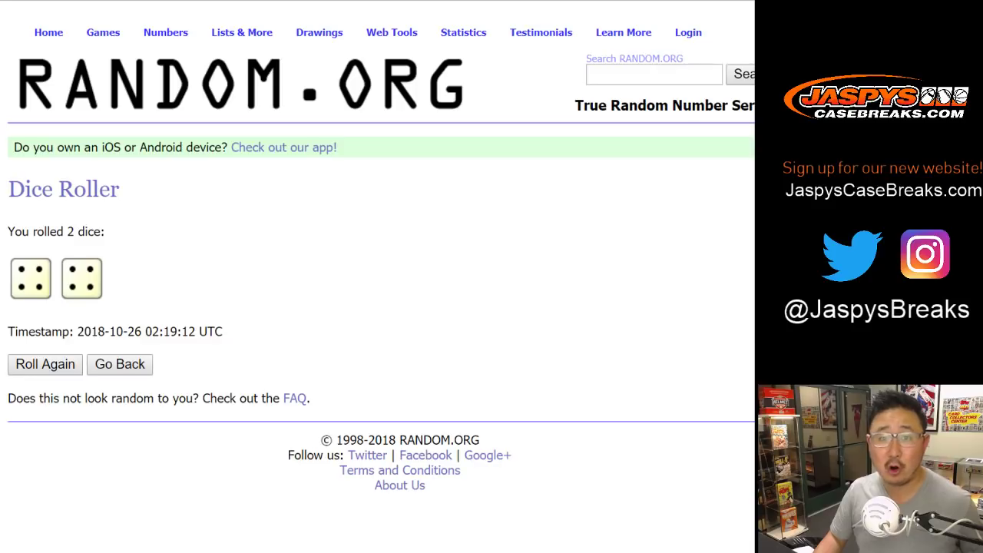
# Open the list randomizer holding the participants' names and randomize that list eight times
pyautogui.scroll(-3, 376, 307)
pyautogui.click(49, 451)
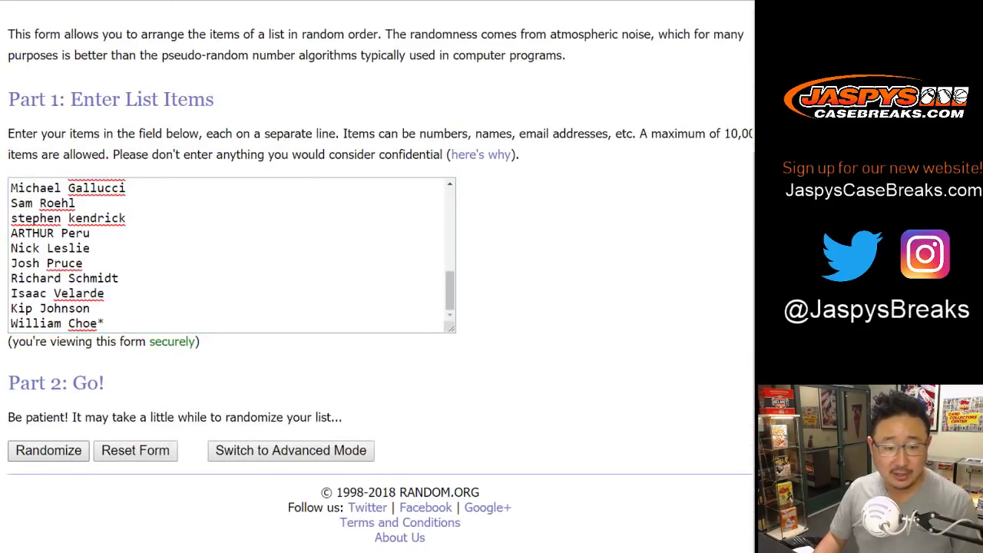
pyautogui.scroll(-5, 35, 451)
pyautogui.click(34, 450)
pyautogui.scroll(-5, 34, 451)
pyautogui.scroll(-1, 376, 277)
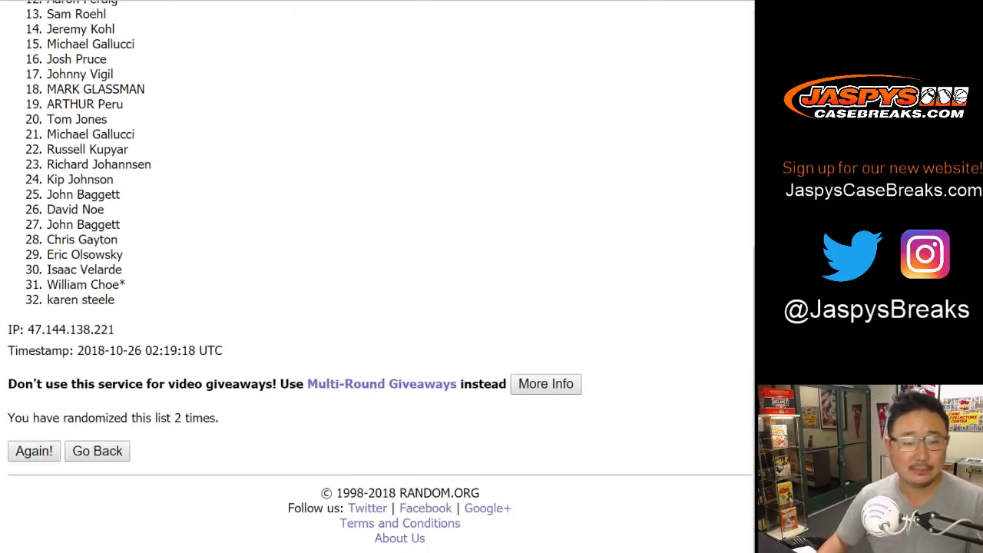
pyautogui.click(34, 451)
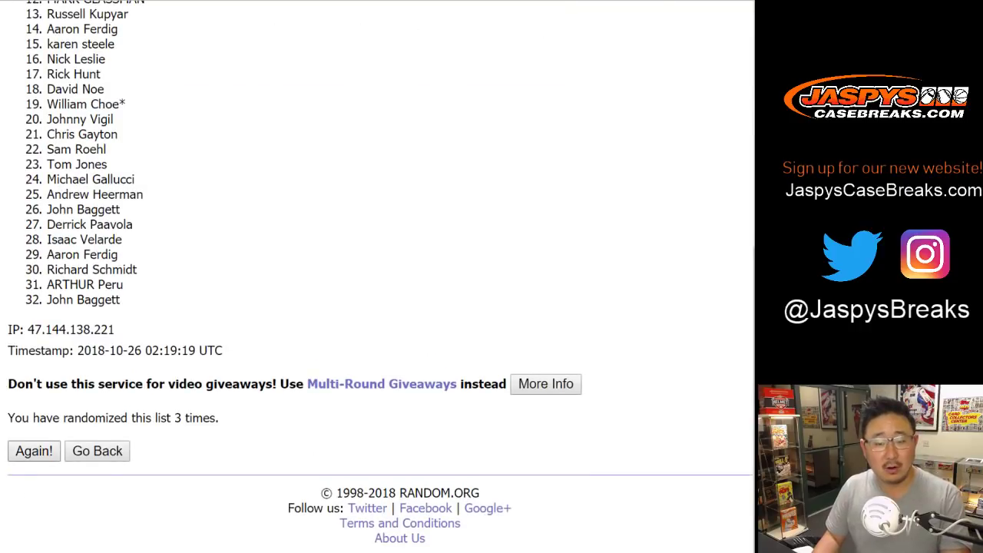
pyautogui.click(34, 450)
pyautogui.click(33, 451)
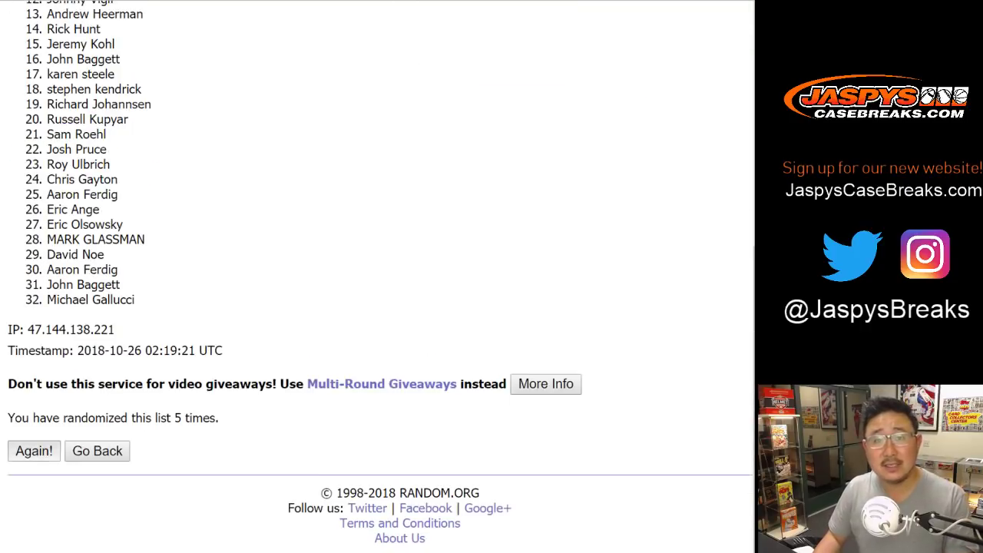
pyautogui.click(34, 450)
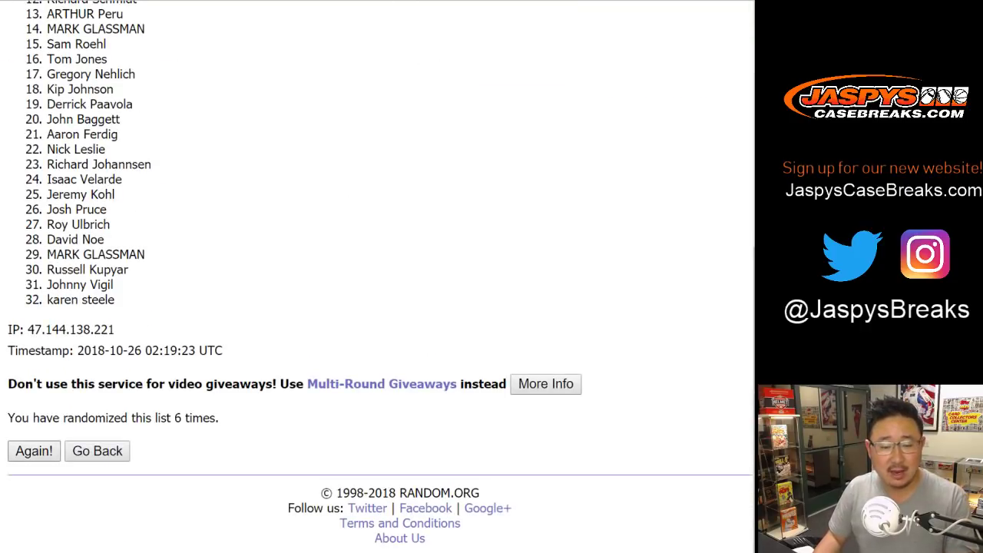
pyautogui.click(34, 451)
pyautogui.click(34, 451)
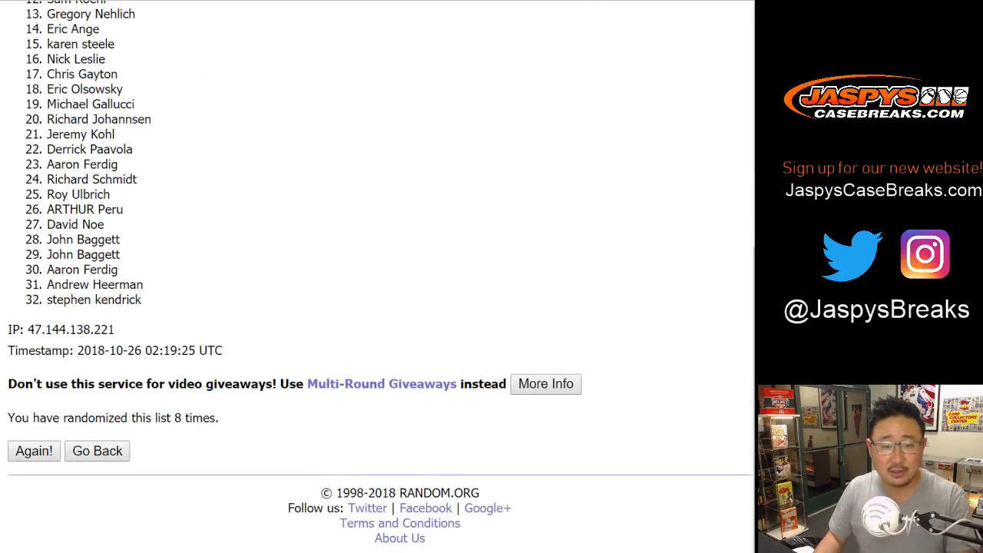
pyautogui.click(34, 451)
# Copy all 32 randomized participant names and paste them into column A of the Google Sheets spreadsheet, starting at A1
pyautogui.moveTo(45, 262); pyautogui.dragTo(143, 299)
pyautogui.hotkey('ctrl', 'c')
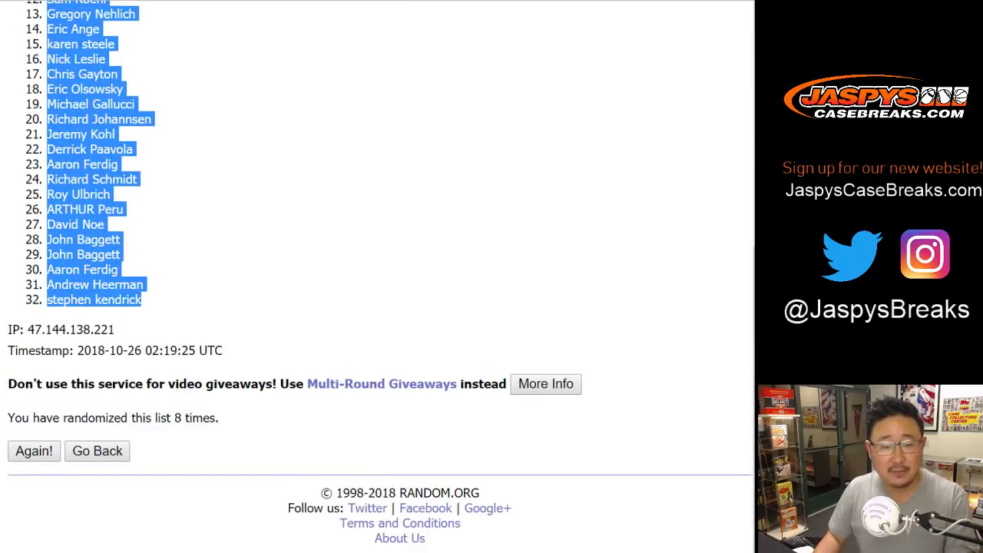
pyautogui.hotkey('ctrl', 'Tab')
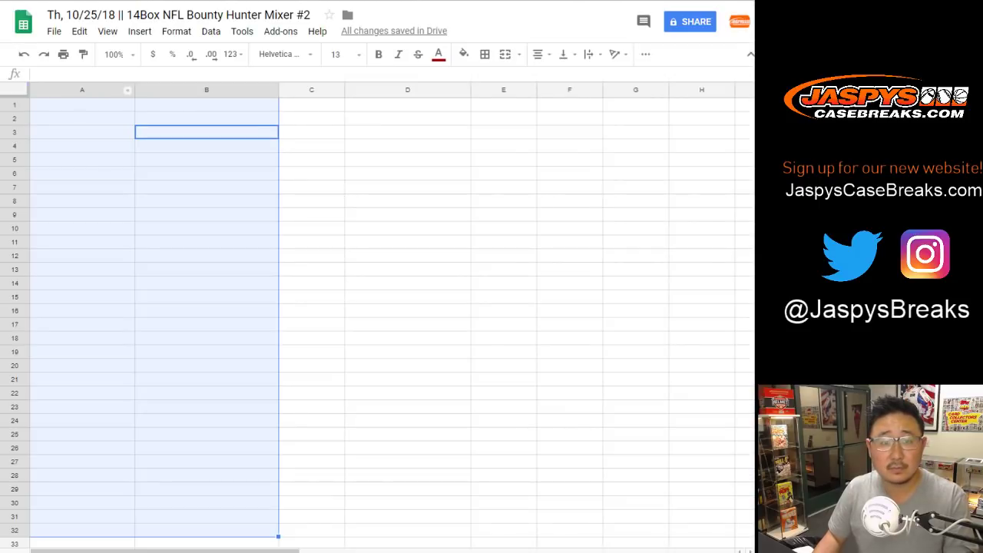
pyautogui.click(43, 103)
pyautogui.rightClick(43, 103)
pyautogui.click(79, 151)
# Switch to the RANDOM.ORG list of NFL teams and randomize it eight times
pyautogui.hotkey('ctrl', 'Tab')
pyautogui.hotkey('ctrl', 'Tab')
pyautogui.scroll(-3, 377, 277)
pyautogui.click(48, 451)
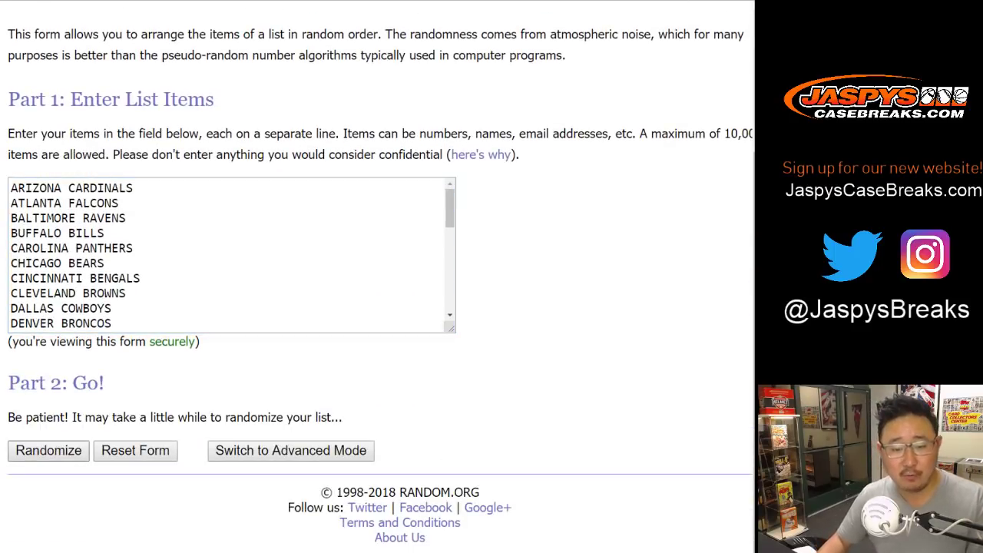
pyautogui.scroll(-5, 49, 451)
pyautogui.click(34, 450)
pyautogui.click(33, 451)
pyautogui.click(34, 451)
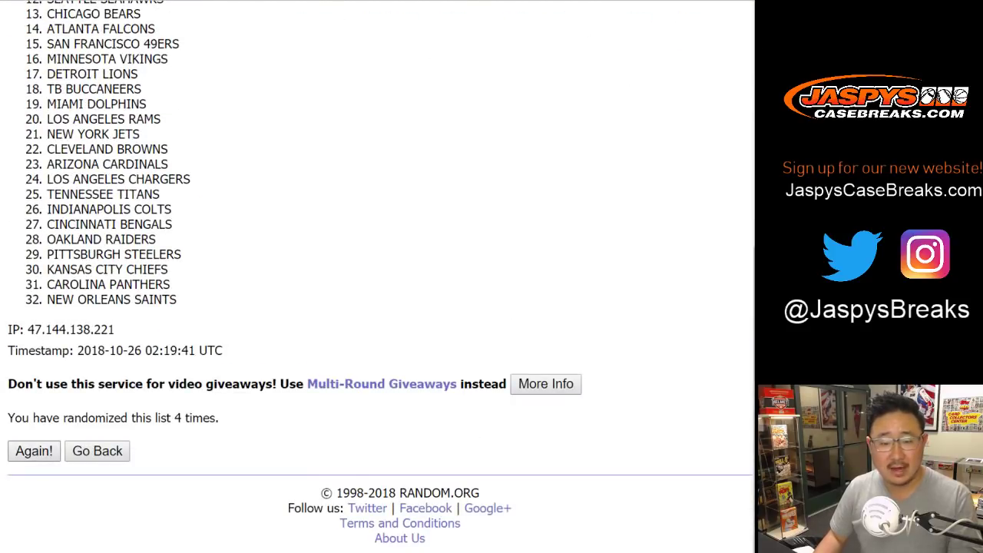
pyautogui.click(34, 450)
pyautogui.click(34, 451)
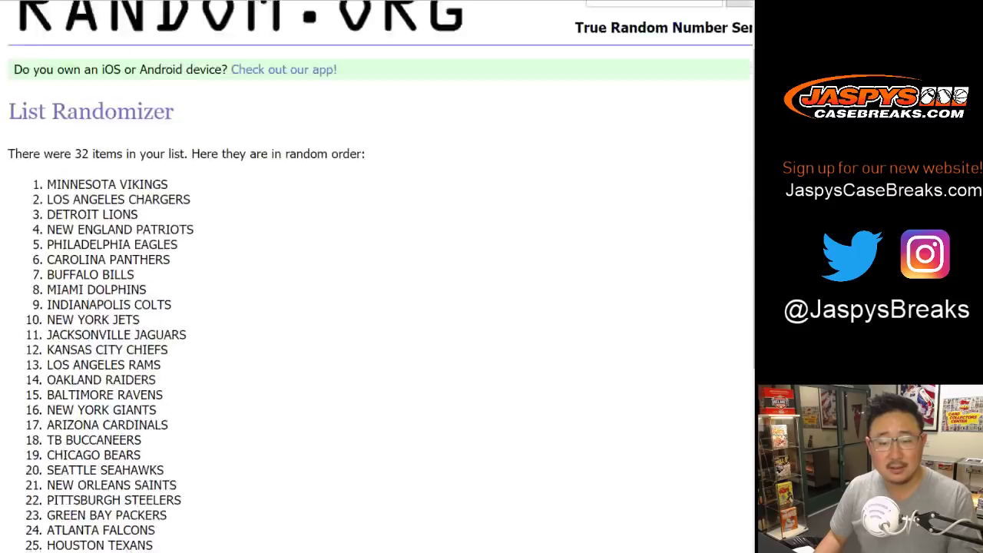
pyautogui.click(34, 451)
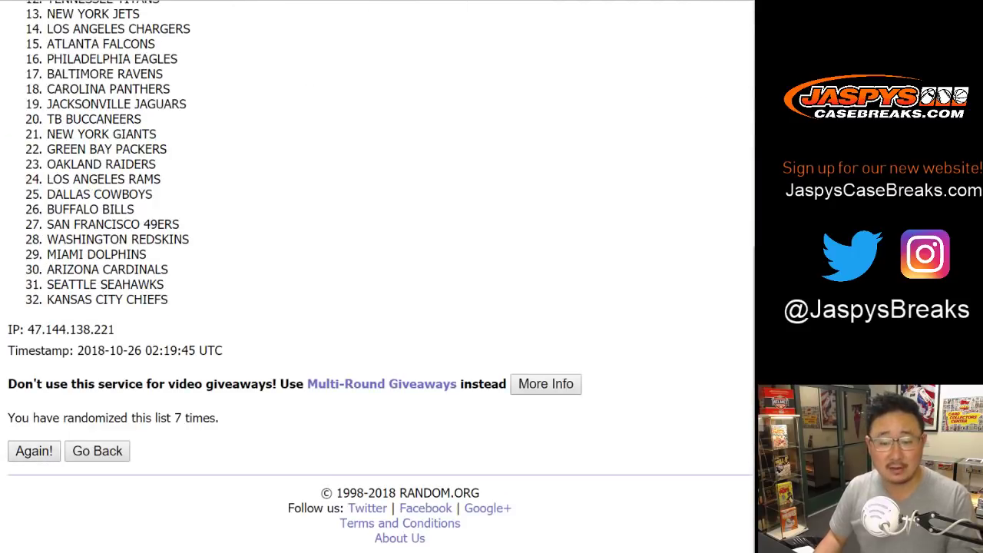
pyautogui.click(34, 451)
# Copy all 32 randomized team names and paste them into column B of the Google Sheets spreadsheet, starting at B1
pyautogui.scroll(6, 376, 276)
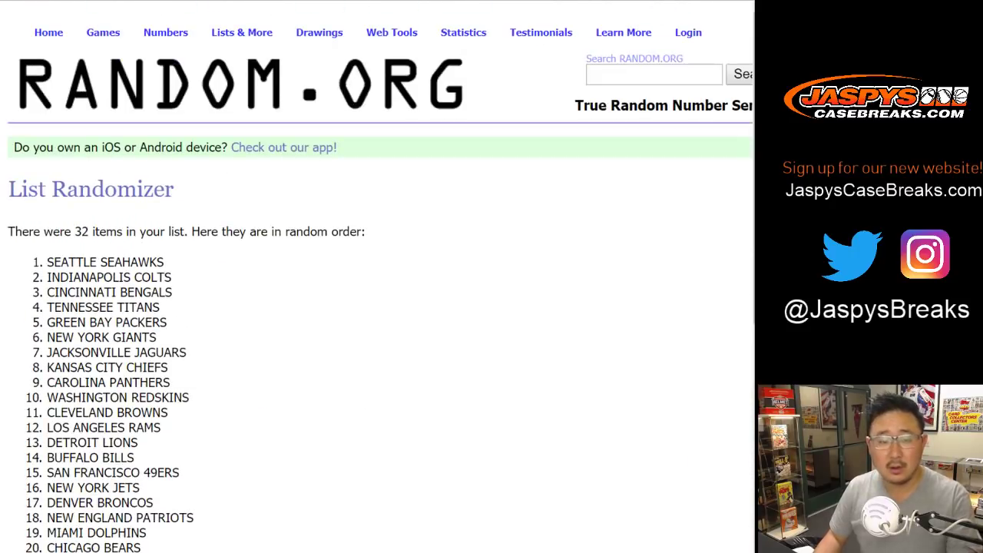
pyautogui.moveTo(47, 262); pyautogui.dragTo(184, 300)
pyautogui.hotkey('ctrl', 'c')
pyautogui.scroll(4, 376, 277)
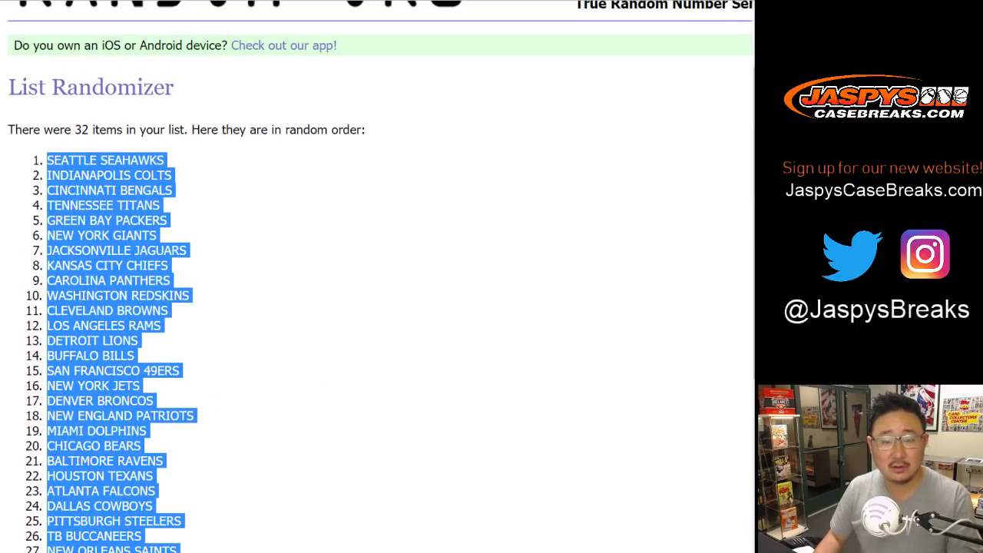
pyautogui.scroll(-4, 376, 276)
pyautogui.hotkey('ctrl', 'Tab')
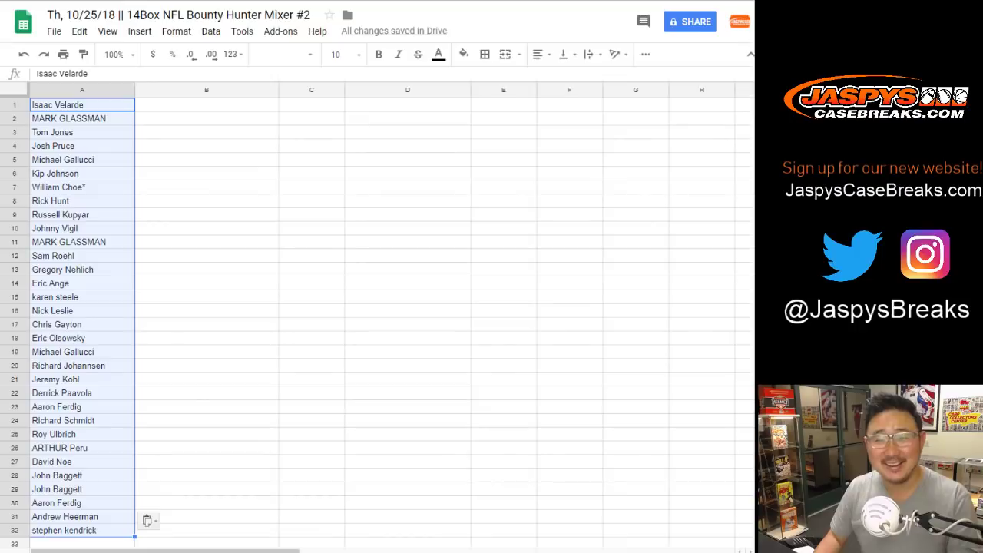
pyautogui.click(217, 105)
pyautogui.rightClick(217, 105)
pyautogui.click(254, 152)
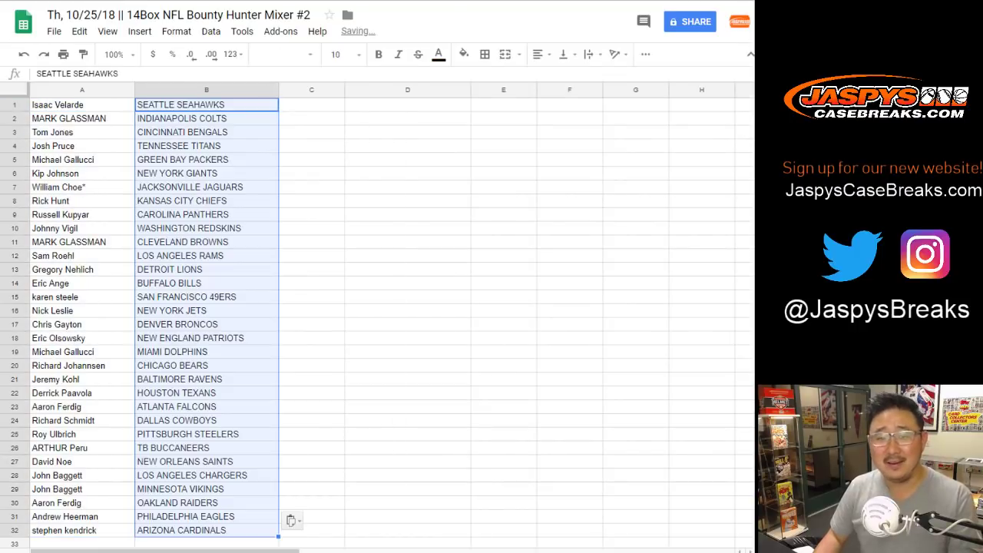
# Set the font of the entire sheet to Helvetica
pyautogui.hotkey('ctrl', 'a')
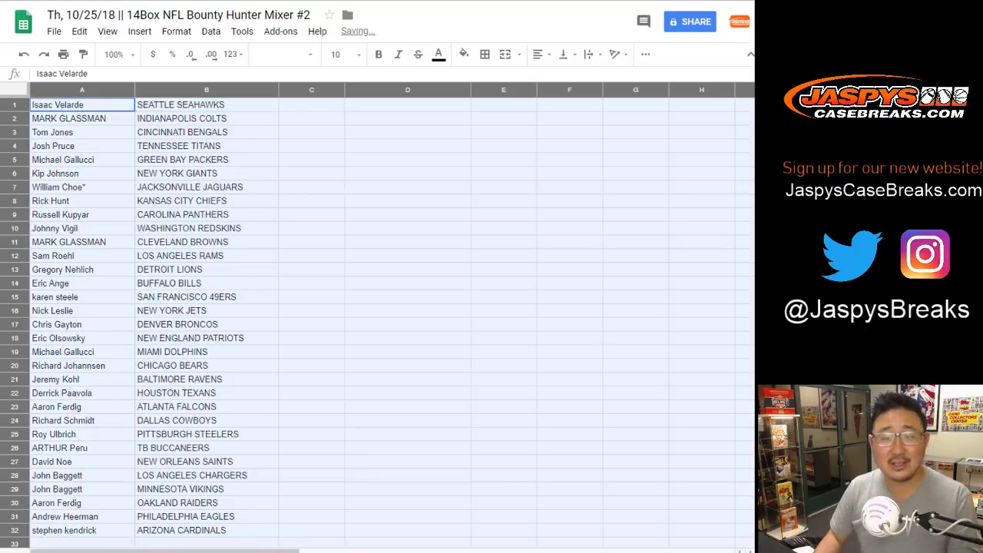
pyautogui.hotkey('ctrl', 'shift', 'Tab')
pyautogui.hotkey('ctrl', 'Tab')
pyautogui.click(285, 55)
pyautogui.click(299, 103)
# Set the entire sheet's font size to 14 and fit the name and team columns to their contents
pyautogui.click(341, 54)
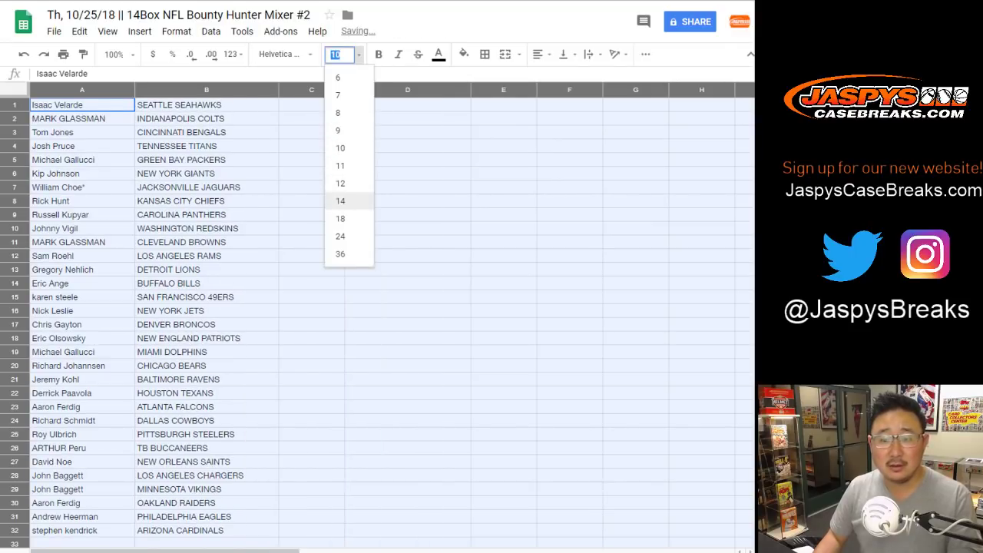
pyautogui.click(350, 202)
pyautogui.doubleClick(133, 90)
# Set the sheet's zoom to 87% and the font size of all cells to 13
pyautogui.click(114, 54)
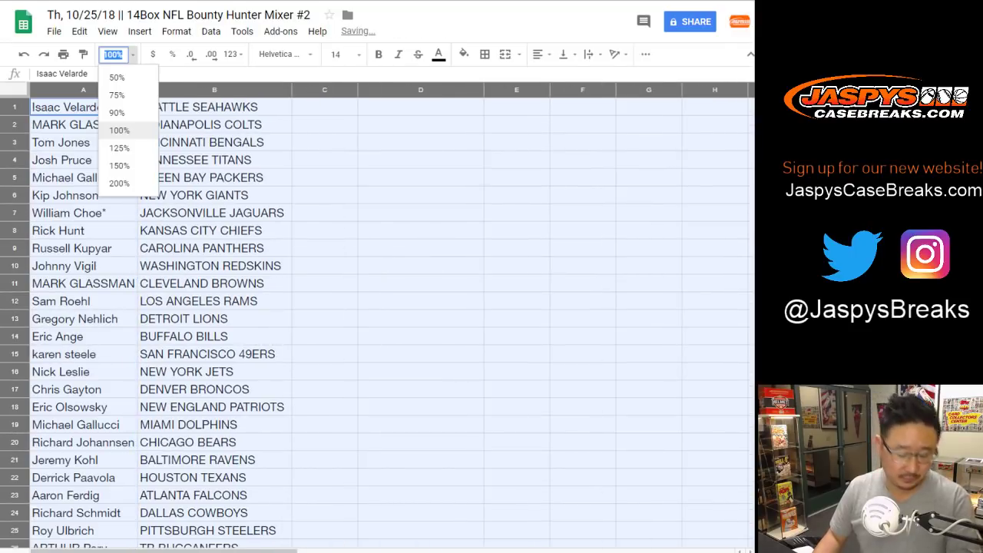
pyautogui.write('87')
pyautogui.press('Return')
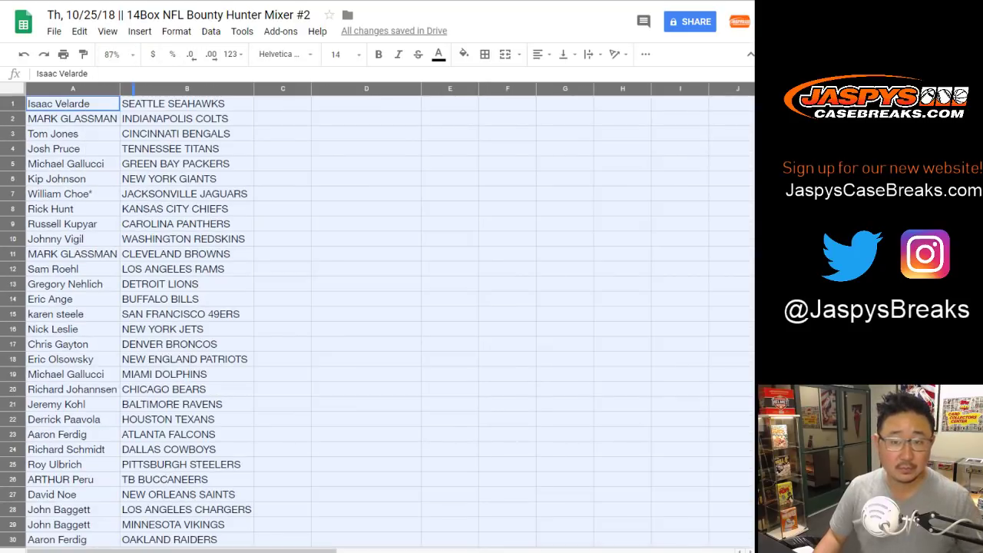
pyautogui.click(337, 53)
pyautogui.write('13')
pyautogui.press('Return')
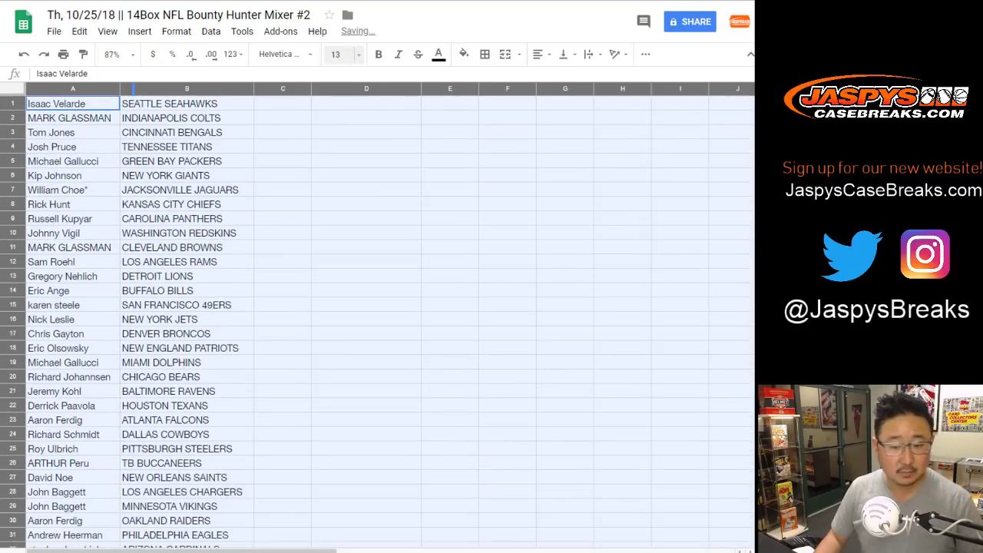
# Review each participant and team pairing row by row, highlighting rows 1 through 32 in turn
pyautogui.click(12, 104)
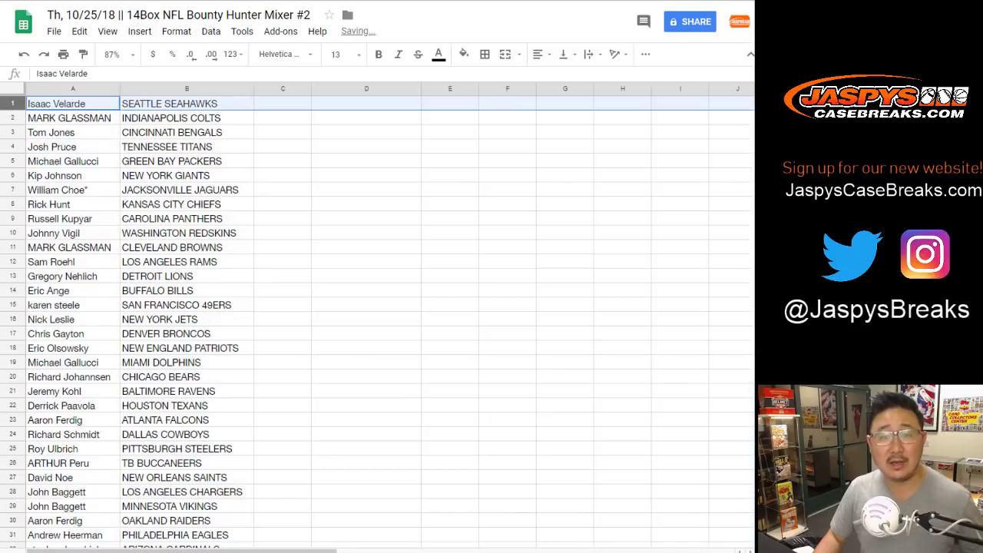
pyautogui.click(13, 118)
pyautogui.click(12, 132)
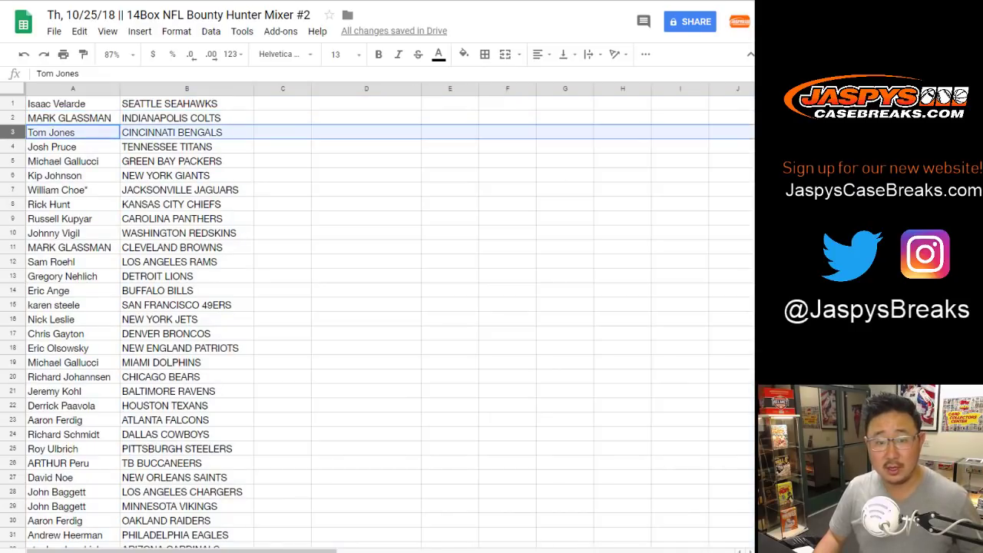
pyautogui.click(12, 147)
pyautogui.click(12, 162)
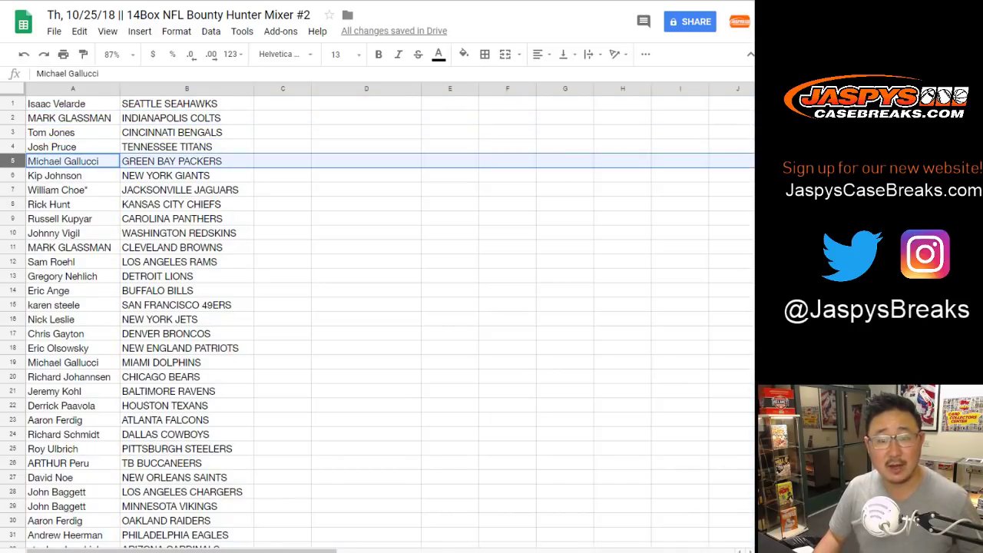
pyautogui.click(12, 175)
pyautogui.click(13, 189)
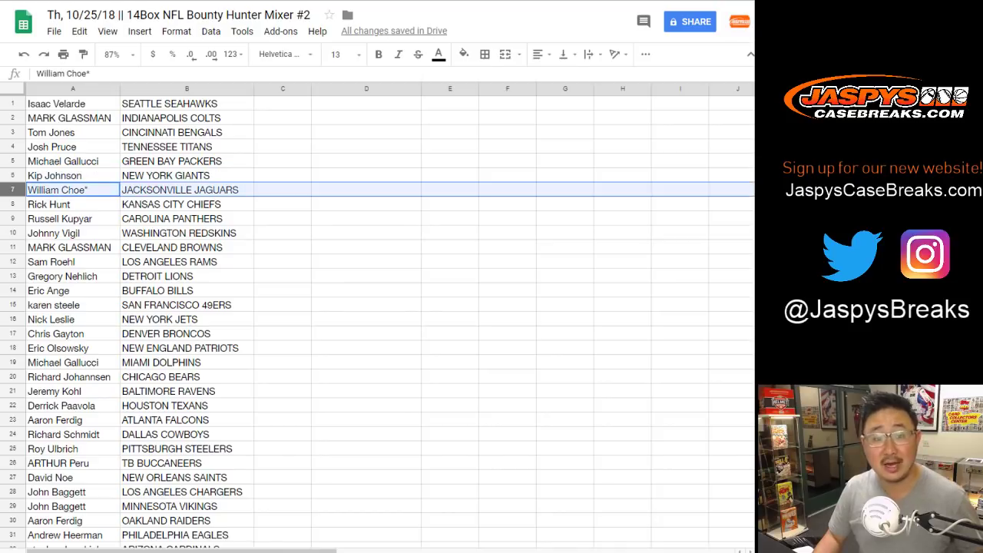
pyautogui.scroll(-1, 376, 315)
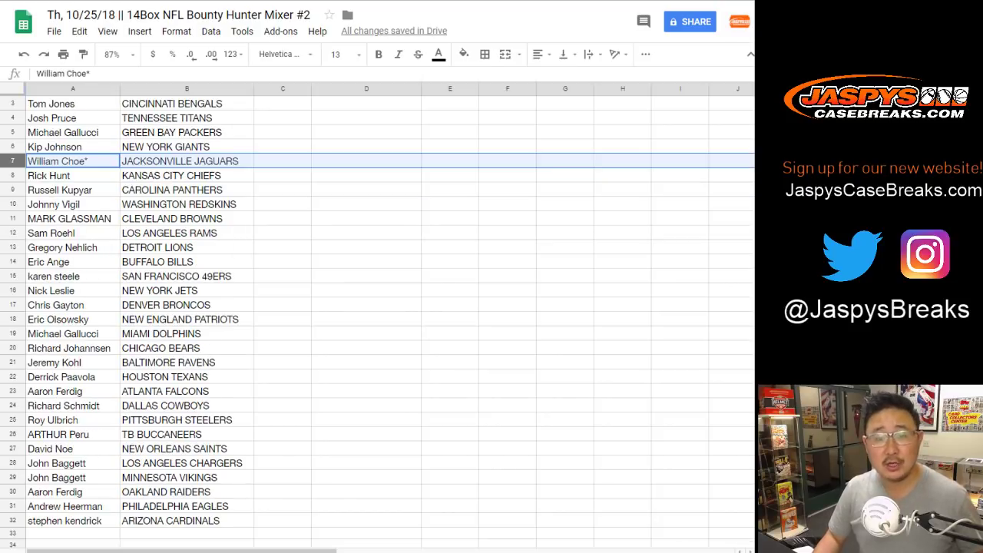
pyautogui.click(12, 176)
pyautogui.click(12, 190)
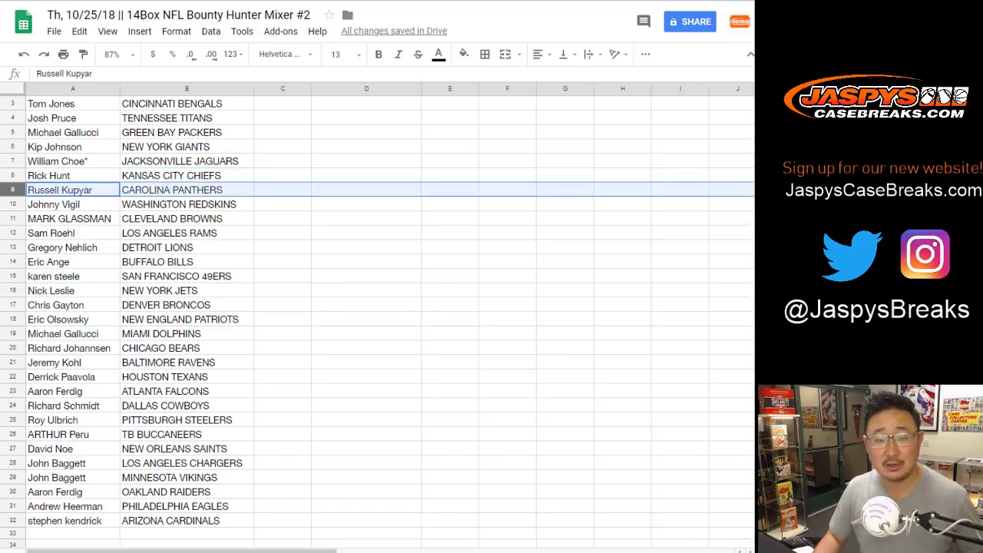
pyautogui.click(12, 204)
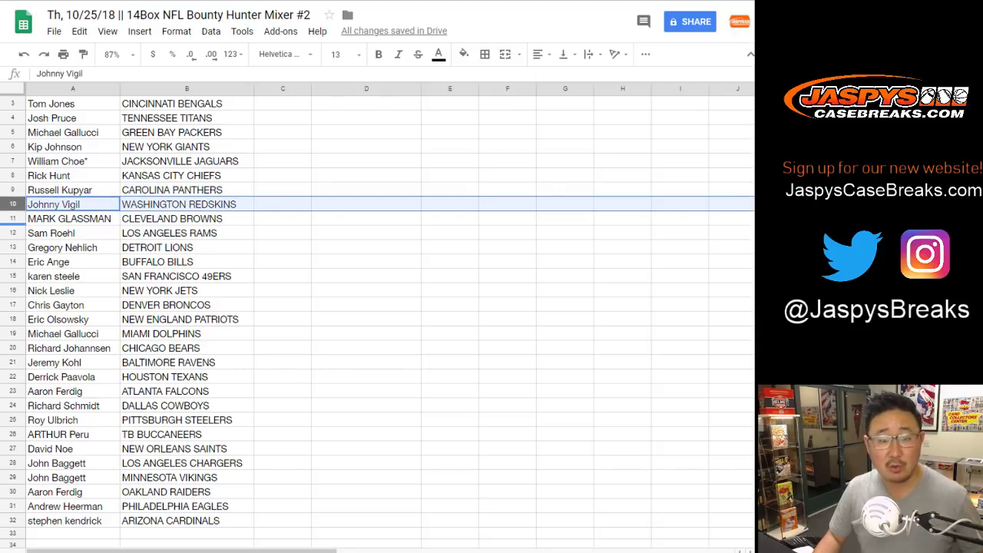
pyautogui.click(12, 219)
pyautogui.click(12, 233)
pyautogui.click(12, 248)
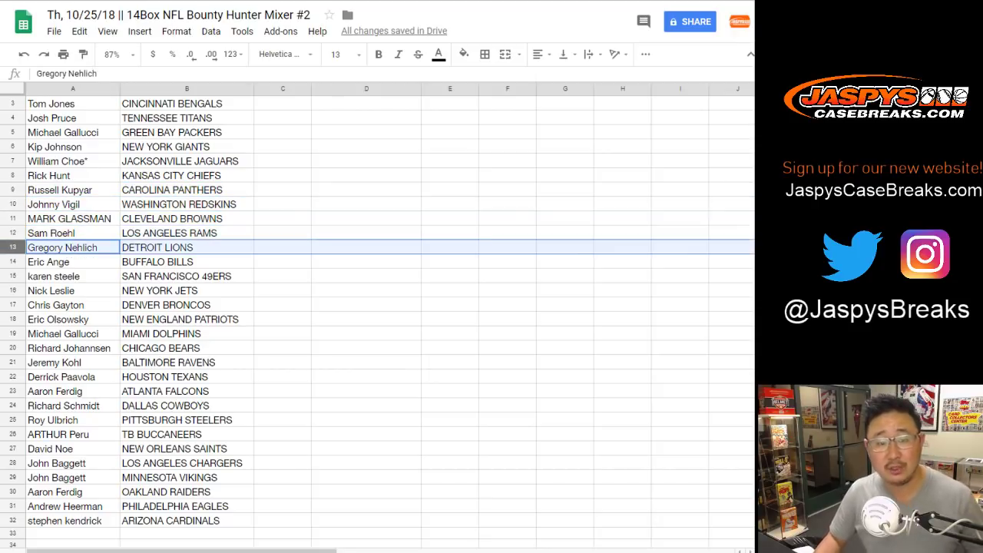
pyautogui.click(12, 262)
pyautogui.scroll(-1, 12, 258)
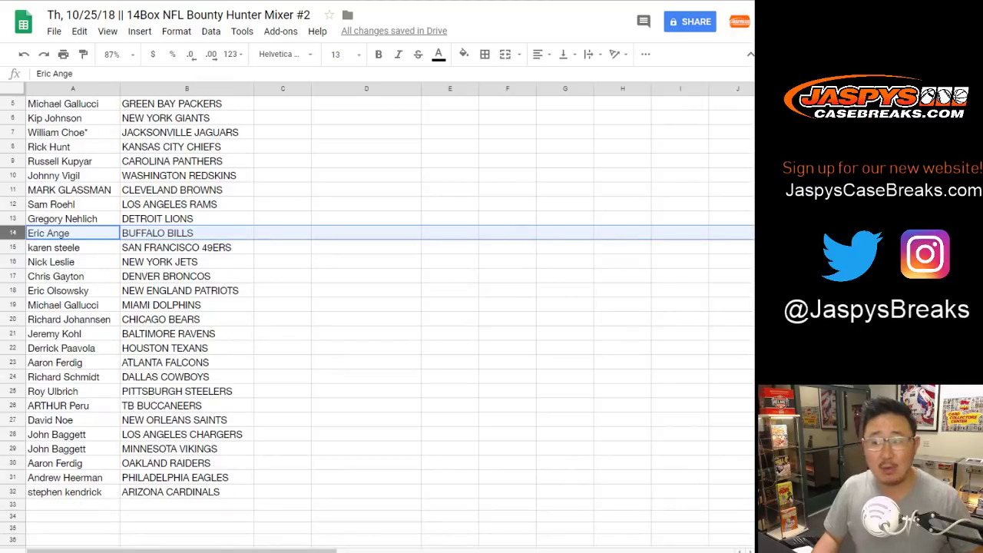
pyautogui.click(12, 247)
pyautogui.click(12, 262)
pyautogui.click(12, 276)
pyautogui.scroll(-2, 376, 307)
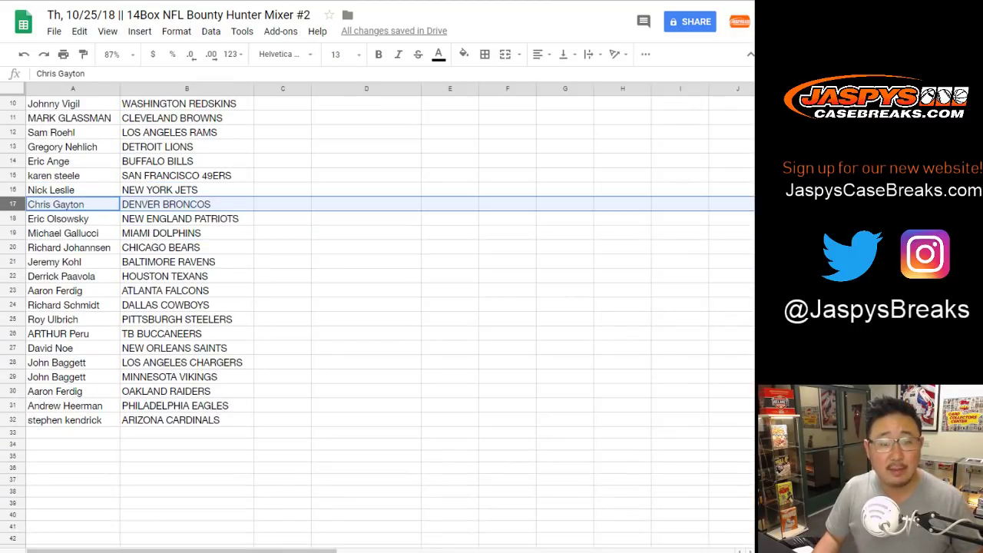
pyautogui.click(12, 219)
pyautogui.click(13, 234)
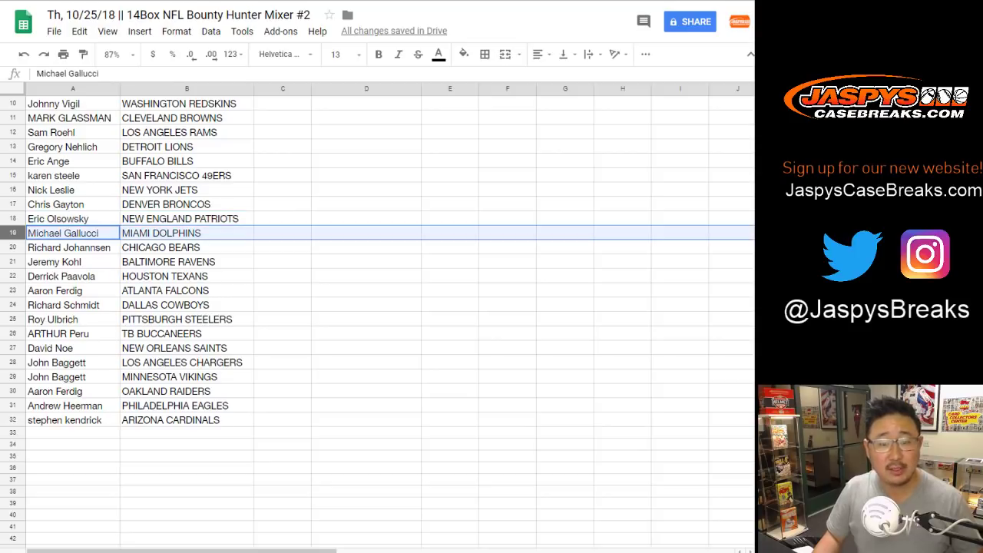
pyautogui.click(13, 247)
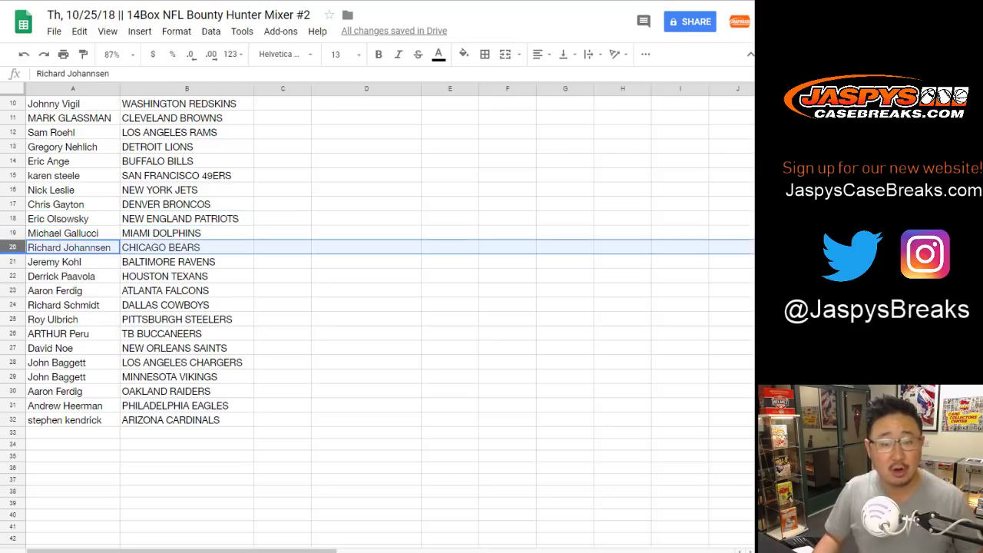
pyautogui.click(12, 262)
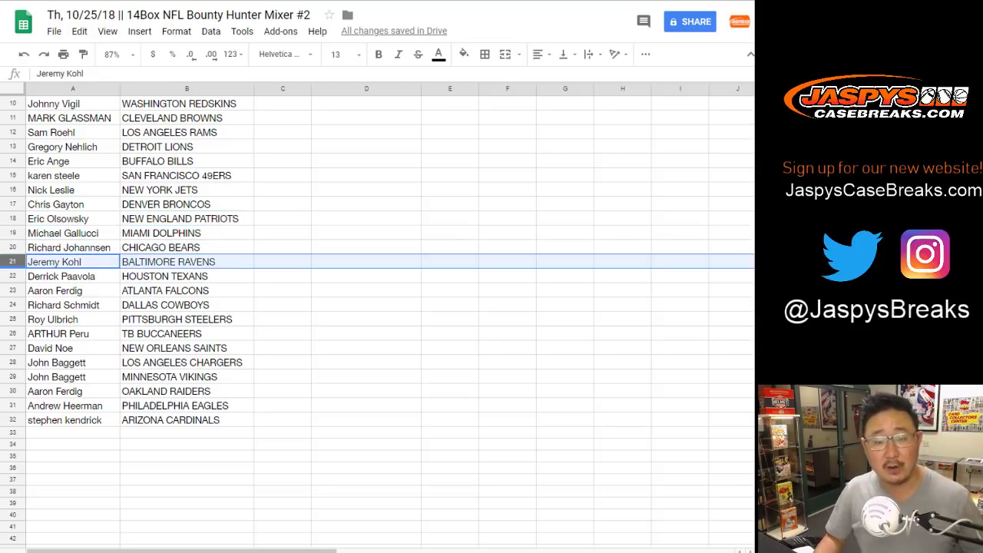
pyautogui.click(12, 277)
pyautogui.scroll(-1, 12, 276)
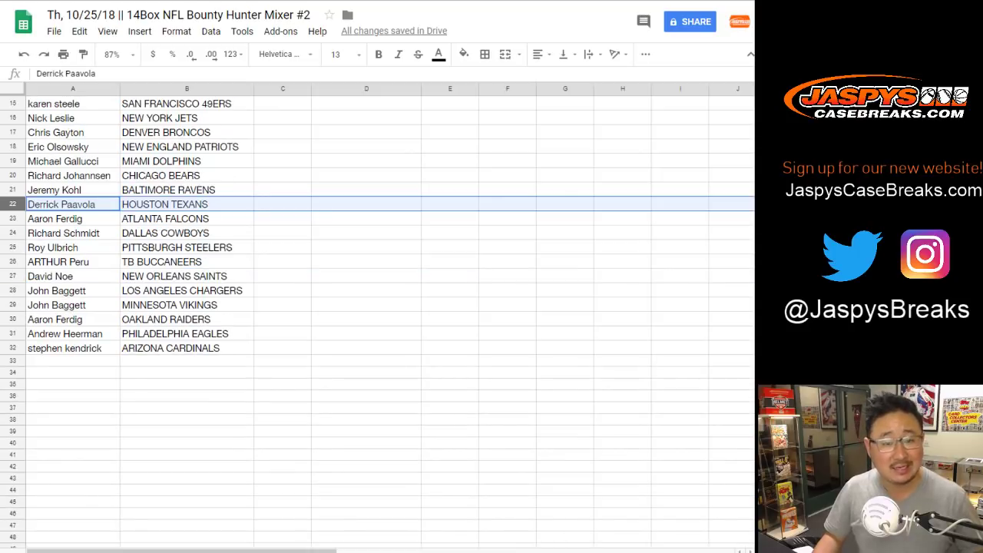
pyautogui.click(12, 219)
pyautogui.click(12, 233)
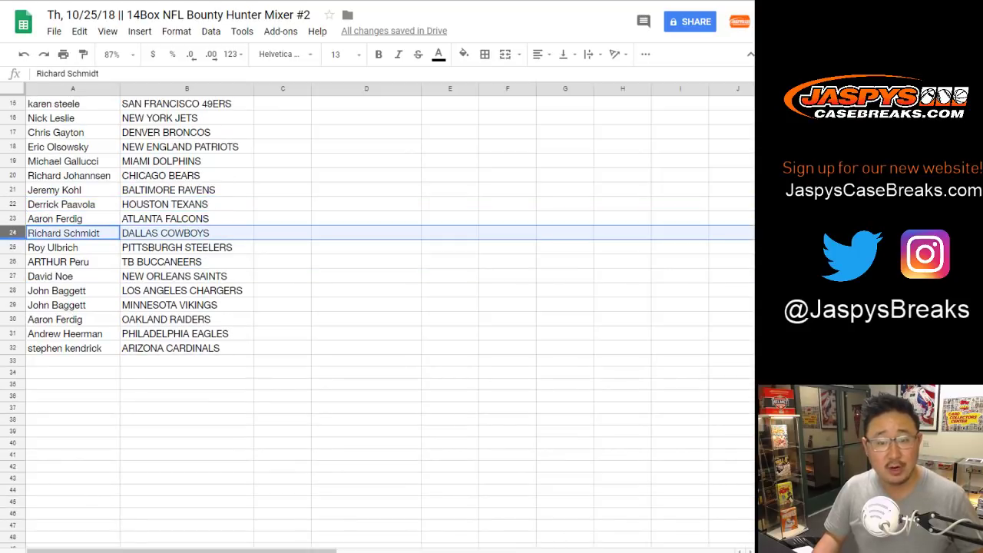
pyautogui.click(12, 248)
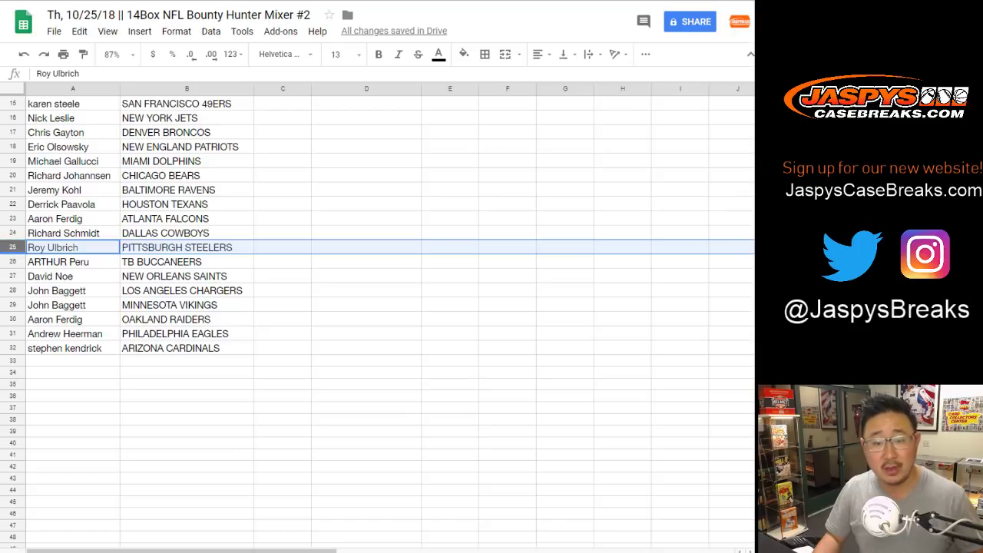
pyautogui.click(12, 261)
pyautogui.click(12, 276)
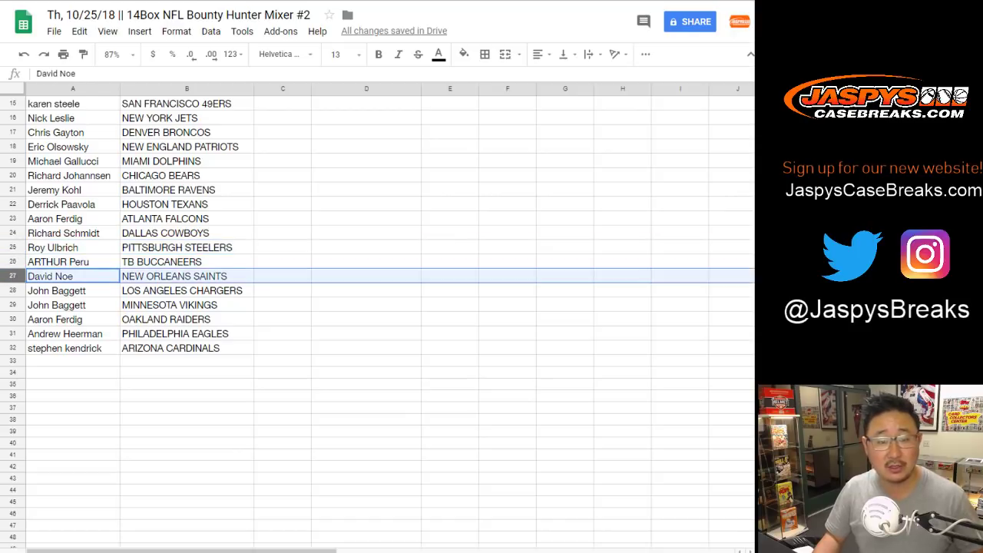
pyautogui.moveTo(12, 291); pyautogui.dragTo(13, 305)
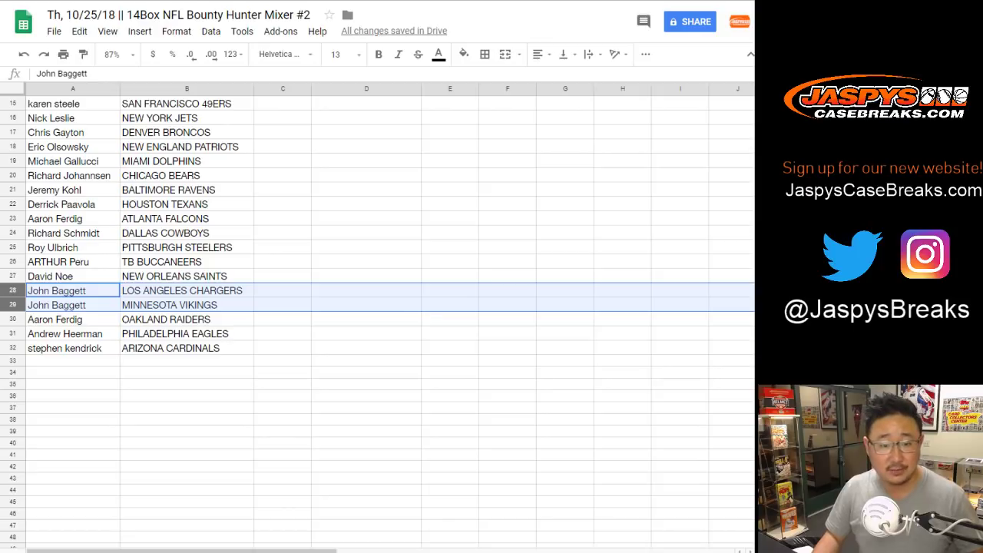
pyautogui.click(12, 319)
pyautogui.scroll(-1, 13, 320)
pyautogui.click(12, 262)
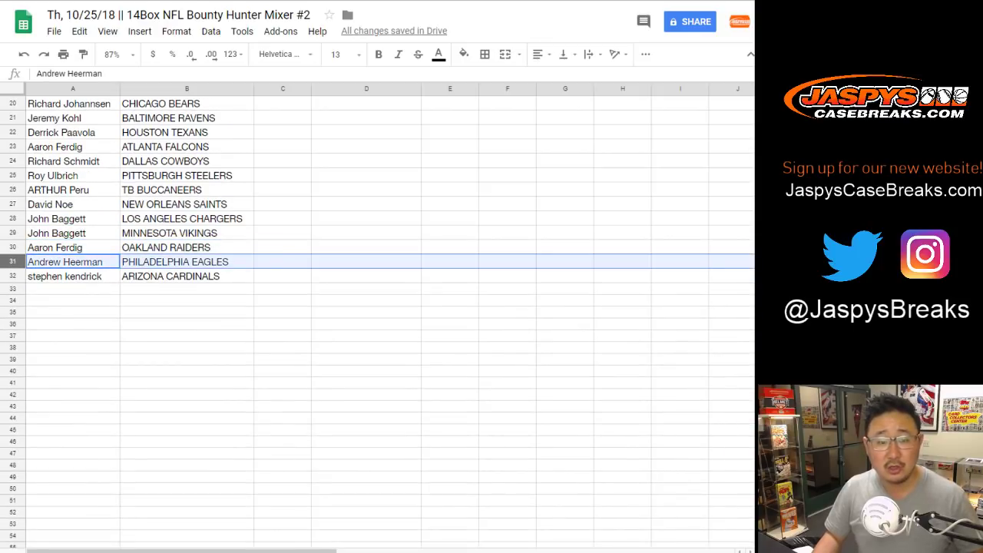
pyautogui.click(13, 276)
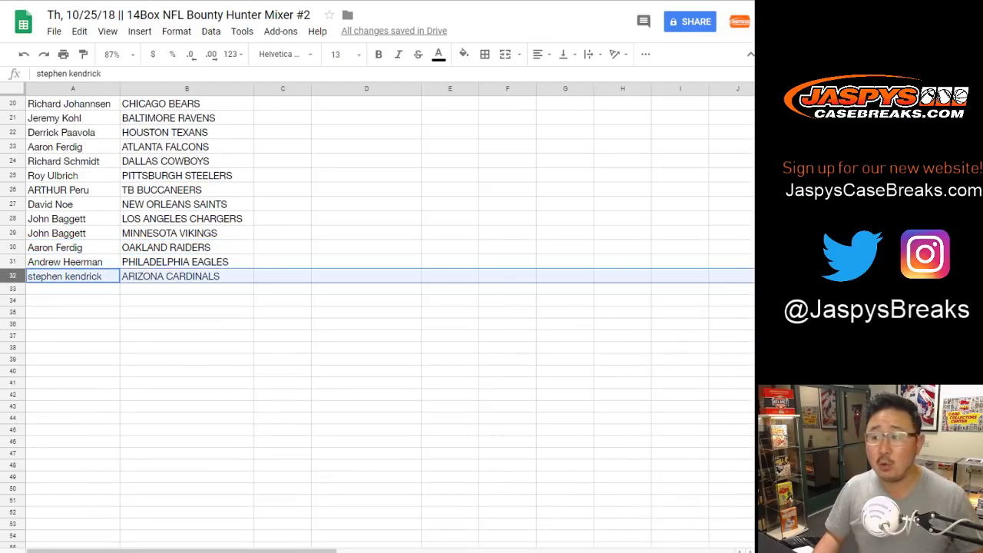
# Sort the whole sheet by team name in column B, from A to Z
pyautogui.scroll(4, 376, 307)
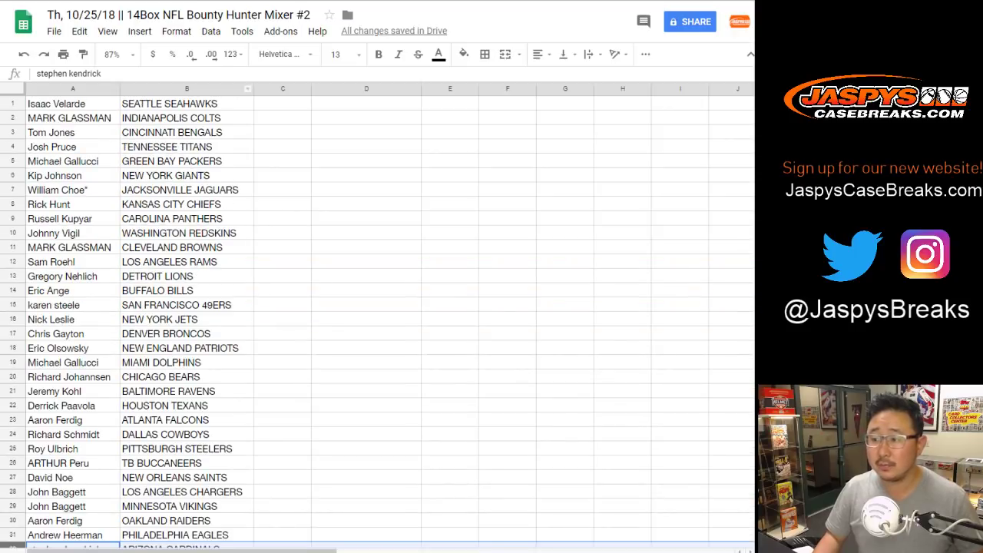
pyautogui.click(186, 89)
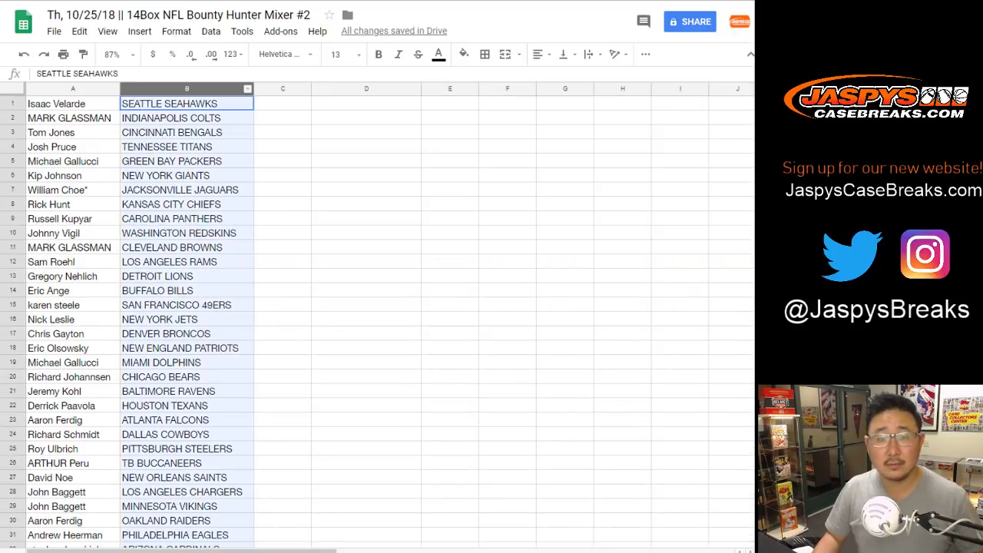
pyautogui.click(211, 31)
pyautogui.click(261, 53)
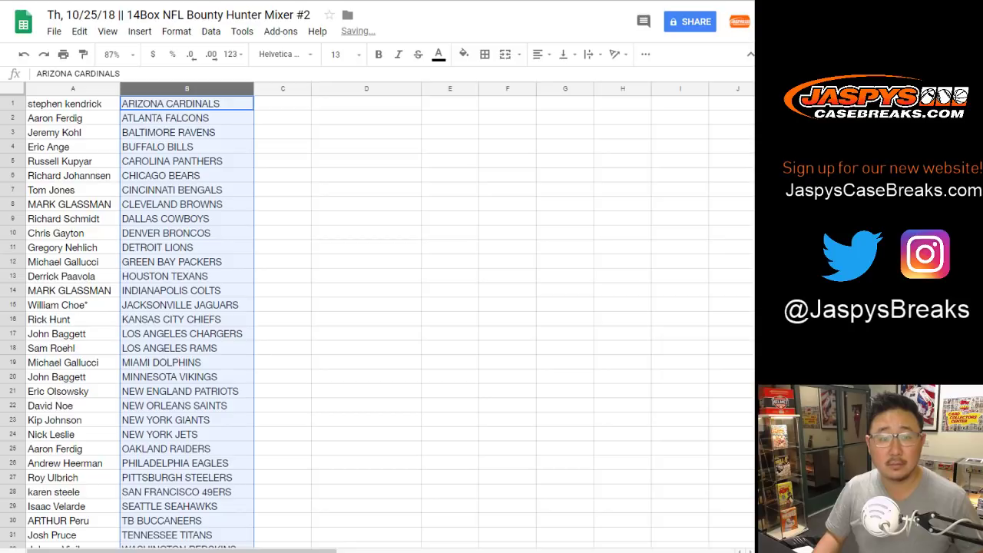
# Apply all borders to the name and team cells A1:B32 and center their text horizontally
pyautogui.click(73, 104)
pyautogui.scroll(-2, 187, 384)
pyautogui.keyDown('shift'); pyautogui.click(186, 519); pyautogui.keyUp('shift')
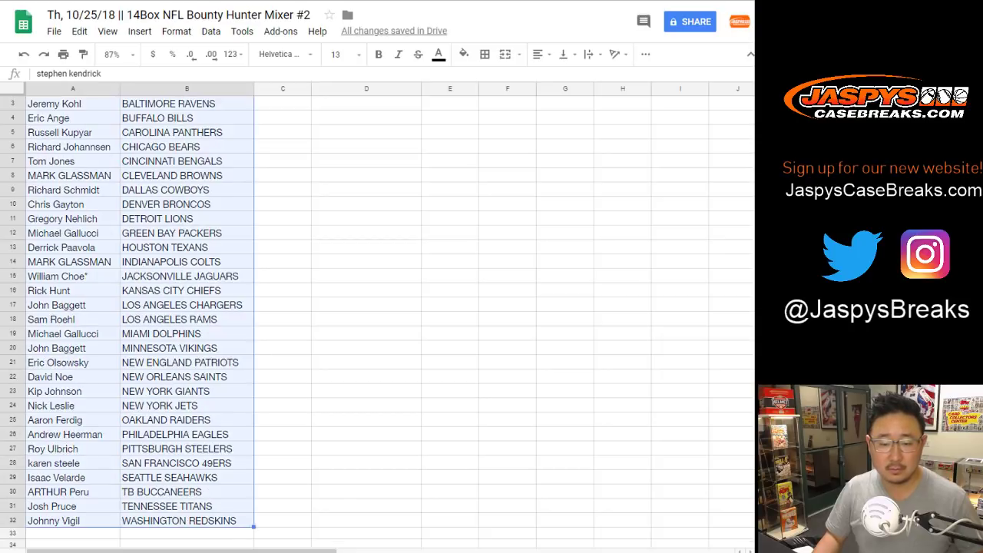
pyautogui.scroll(2, 186, 460)
pyautogui.click(485, 54)
pyautogui.click(490, 83)
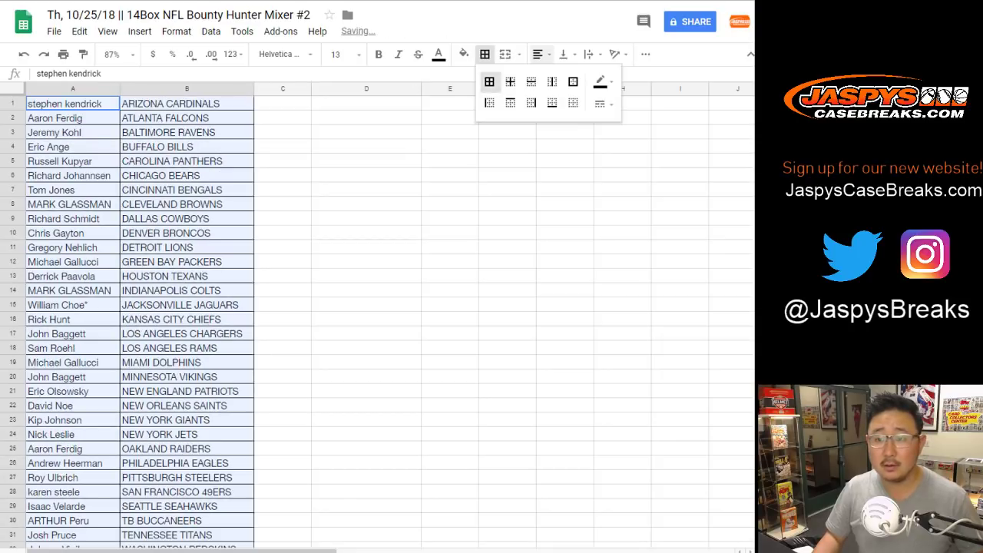
pyautogui.click(537, 53)
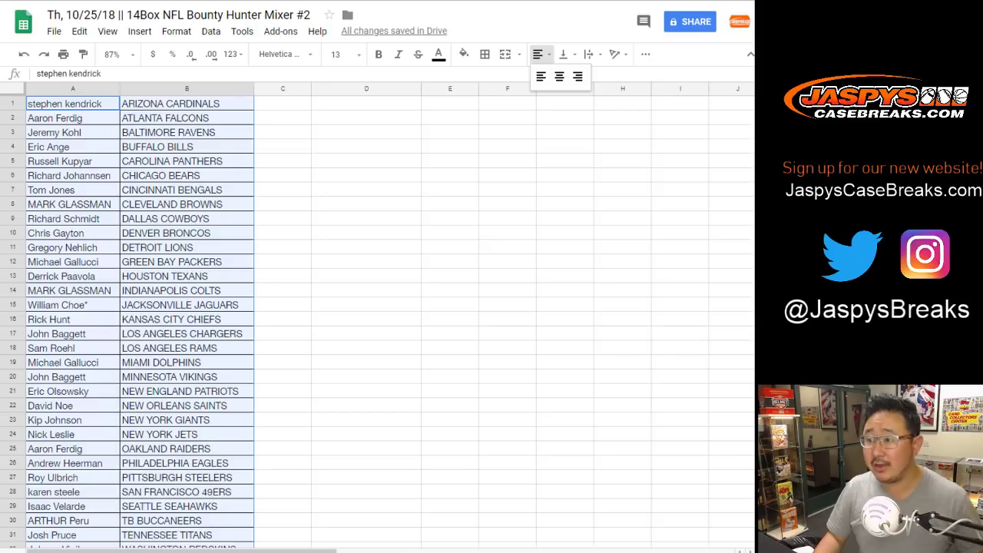
pyautogui.click(559, 76)
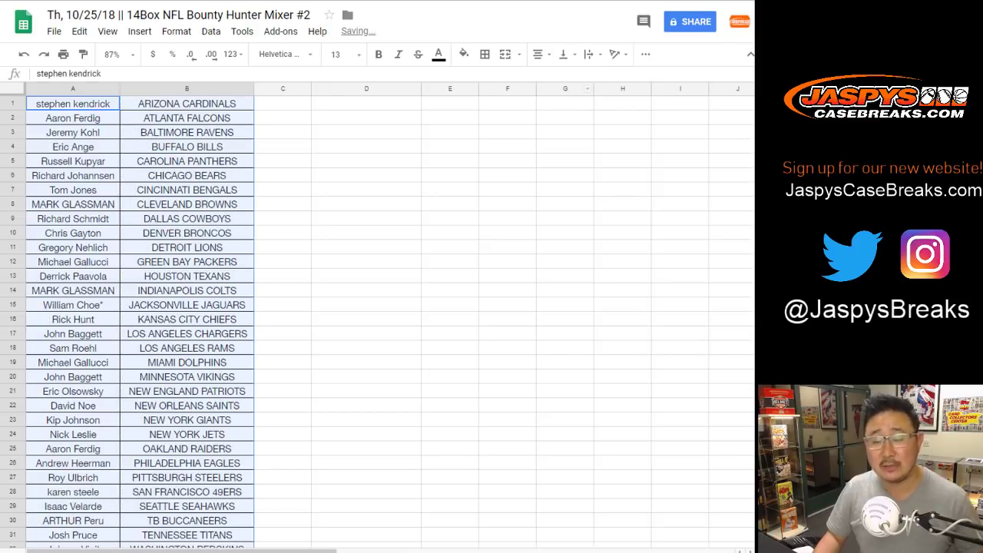
# Set the sheet's zoom to 85% and clear the table selection by selecting cell C1
pyautogui.click(112, 53)
pyautogui.write('85')
pyautogui.press('Return')
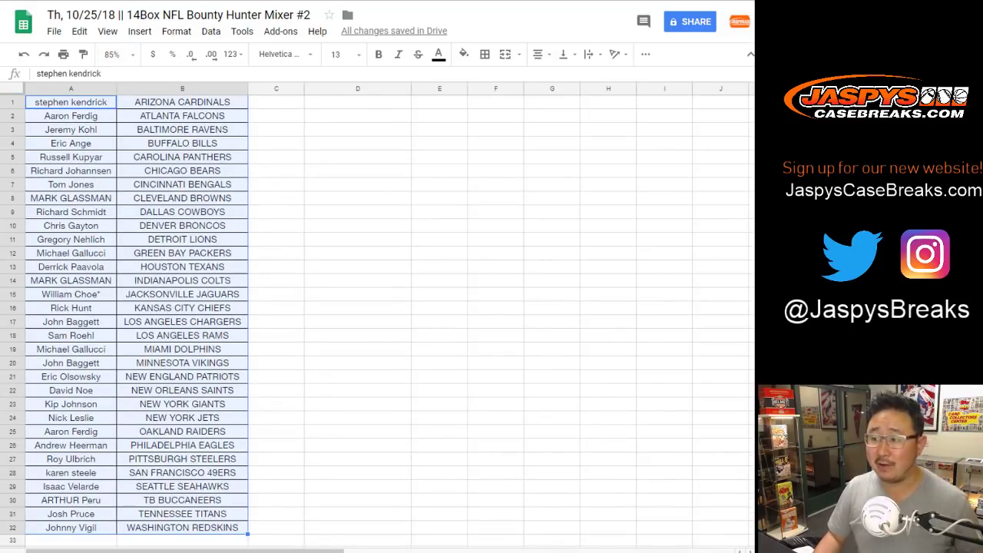
pyautogui.click(276, 102)
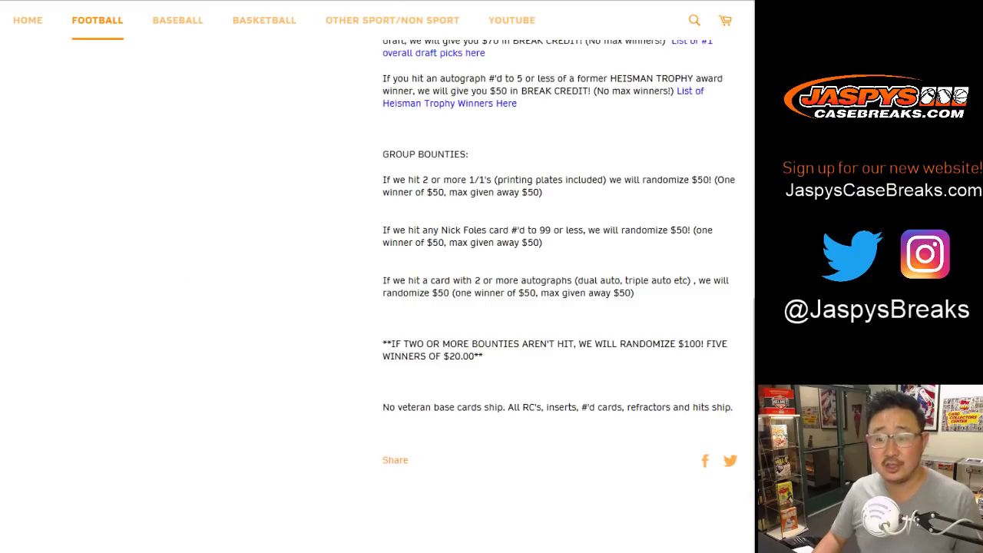
# Review the included boxes and the personal and group bounties on the Bounty Hunter Mixer #2 product page
pyautogui.scroll(6, 561, 307)
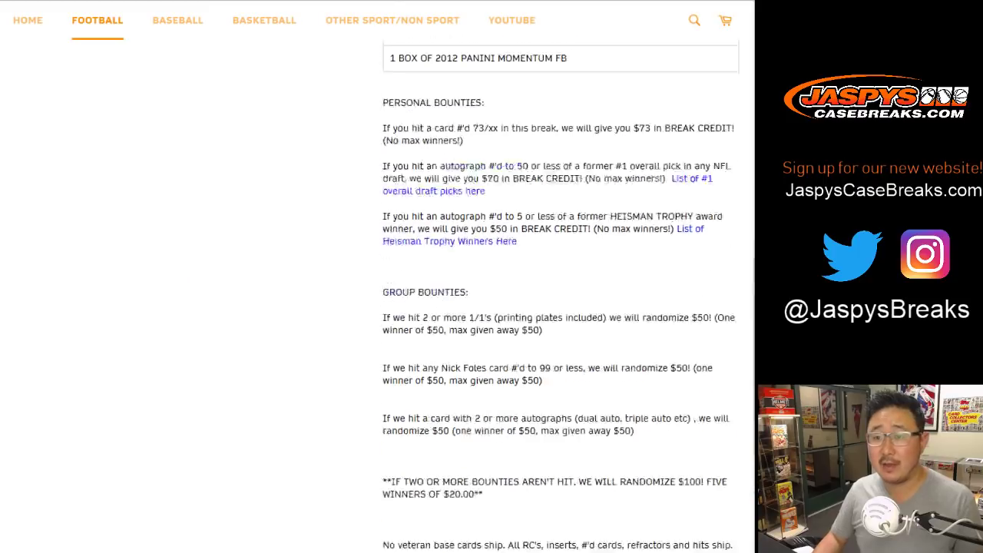
pyautogui.moveTo(420, 130); pyautogui.dragTo(555, 443)
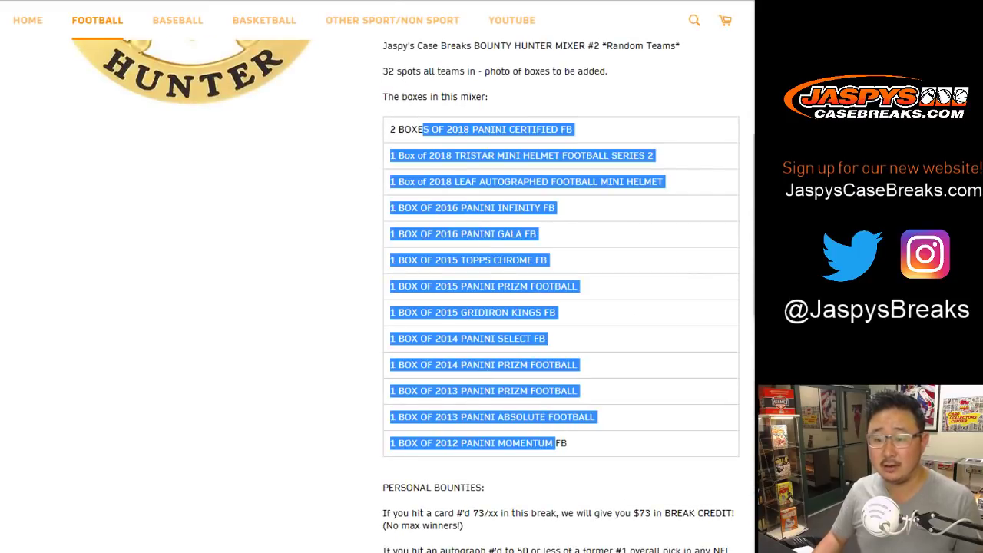
pyautogui.click(555, 443)
pyautogui.scroll(-5, 561, 307)
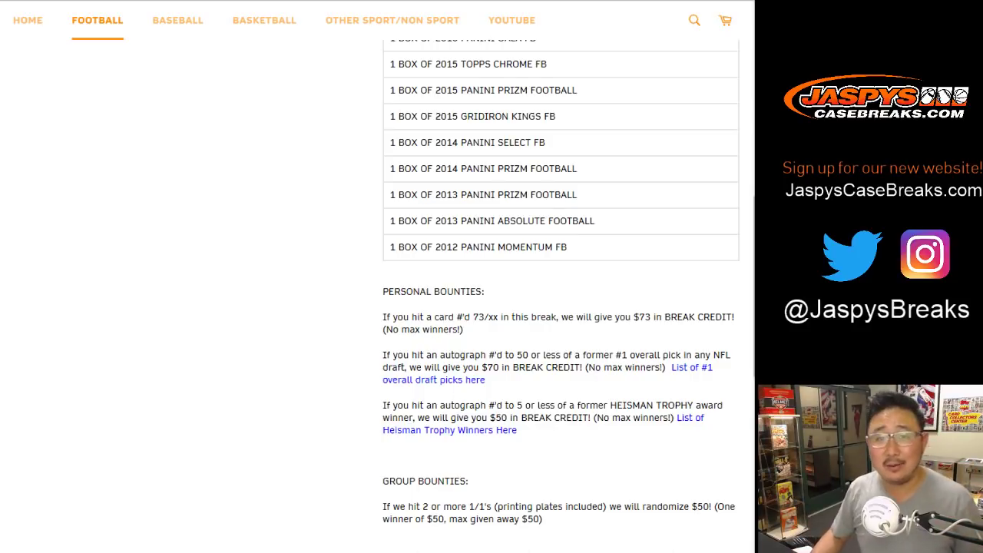
pyautogui.scroll(10, 377, 307)
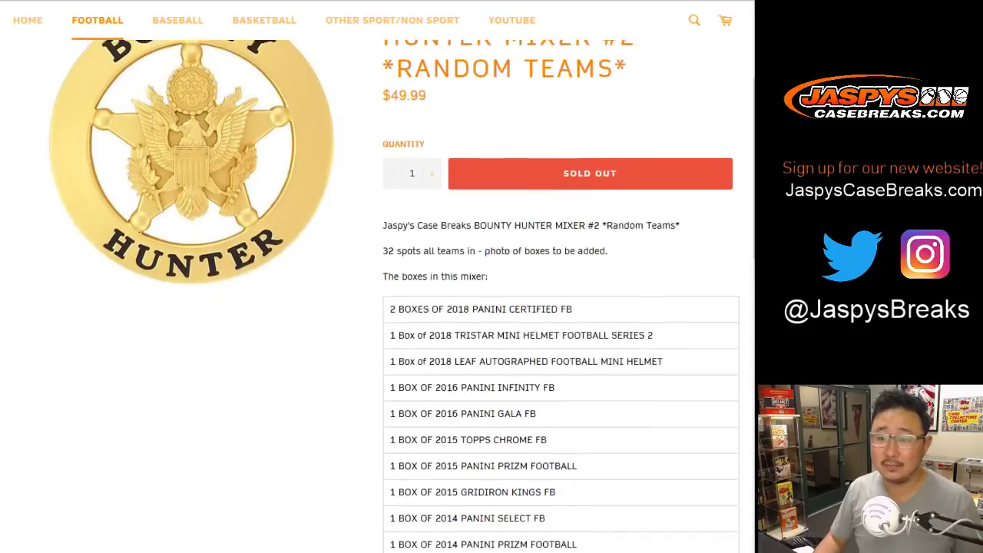
pyautogui.scroll(1, 376, 307)
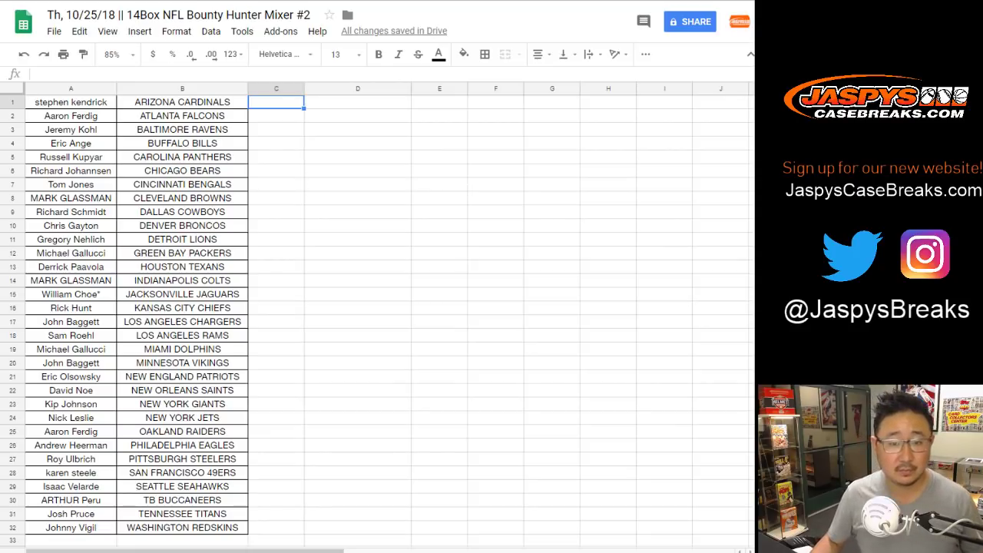
# In the spreadsheet, move the participant's name for the Cincinnati Bengals from cell A7 to C7
pyautogui.click(71, 185)
pyautogui.hotkey('ctrl', 'x')
pyautogui.click(277, 184)
pyautogui.hotkey('ctrl', 'v')
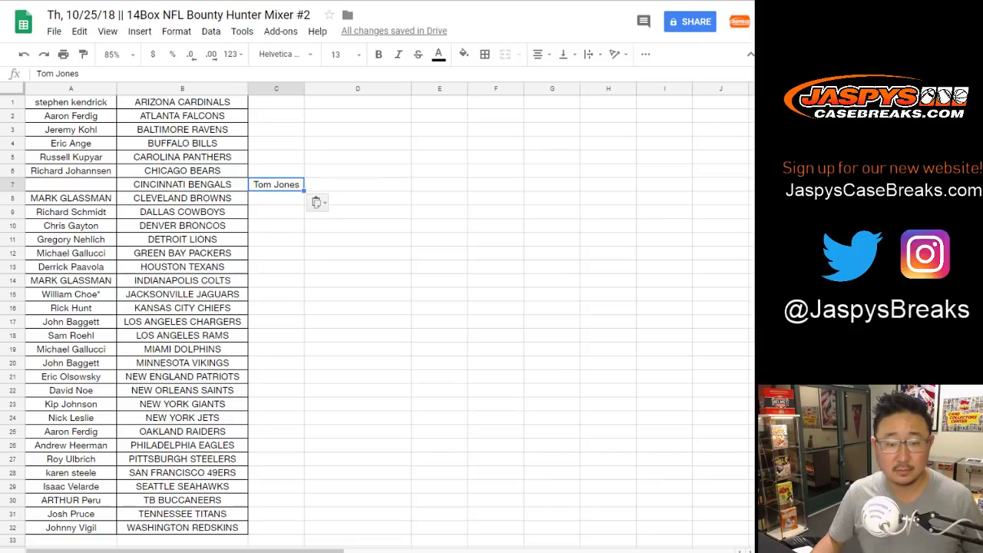
# Move the participant's name for the Miami Dolphins from cell A19 to C19 and fit column C's width to its contents
pyautogui.click(70, 350)
pyautogui.hotkey('ctrl', 'x')
pyautogui.click(276, 349)
pyautogui.hotkey('ctrl', 'v')
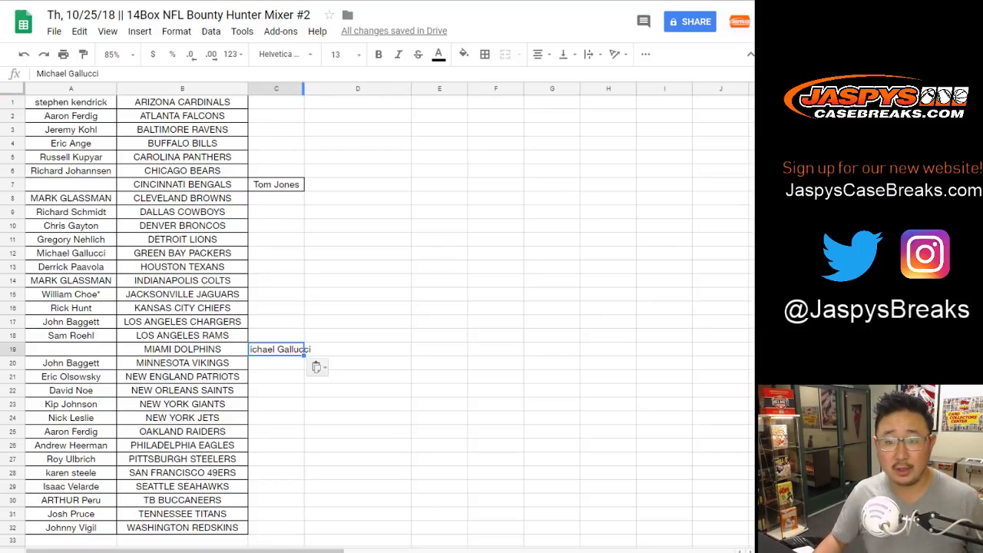
pyautogui.doubleClick(303, 88)
# Move the participant's name from cell C19 to A7 and append "-T" to CINCINNATI BENGALS in cell B7
pyautogui.hotkey('ctrl', 'c')
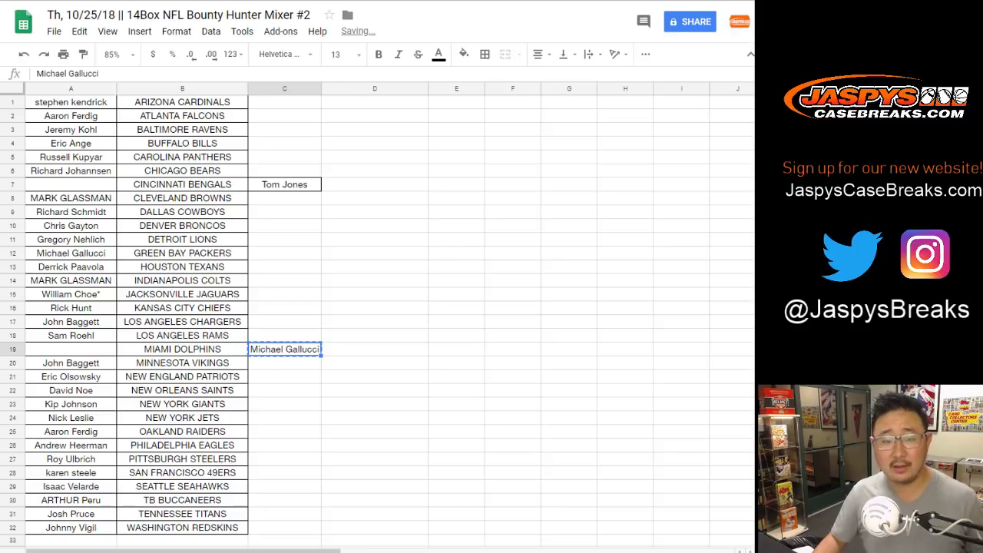
pyautogui.click(71, 184)
pyautogui.hotkey('ctrl', 'v')
pyautogui.press('Tab')
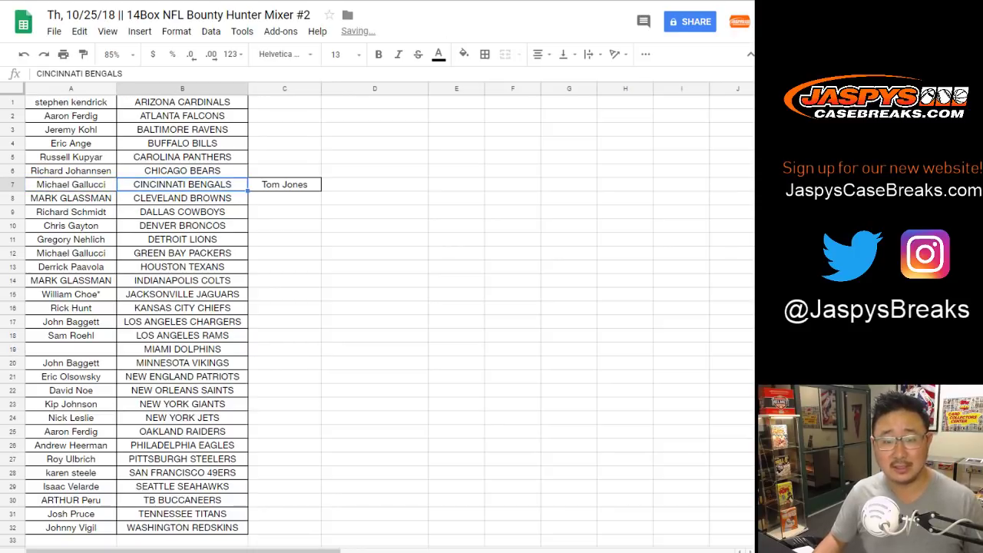
pyautogui.press('Return')
pyautogui.write('-T')
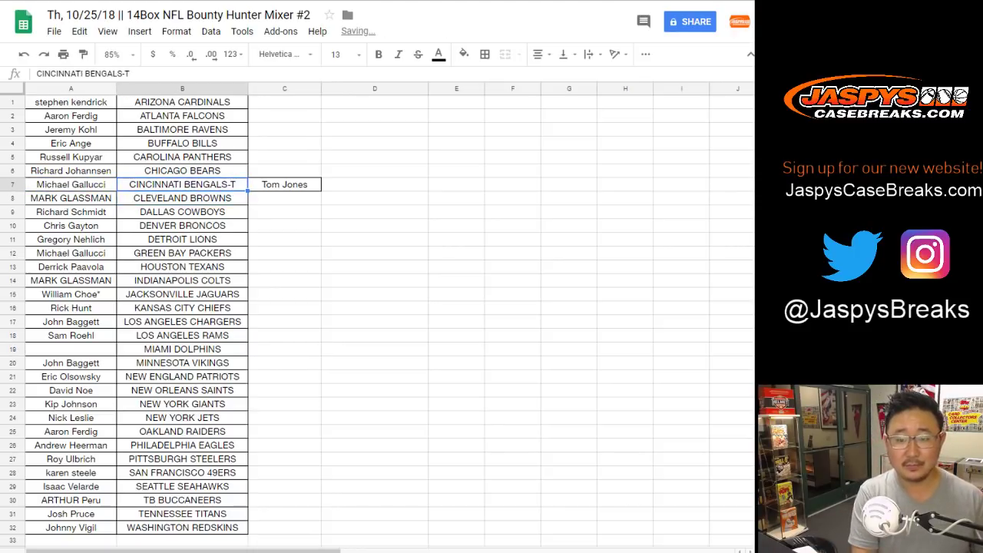
pyautogui.press('Tab')
# Move the participant's name from cell C7 to A19 and append "-T" to MIAMI DOLPHINS in cell B19
pyautogui.hotkey('ctrl', 'x')
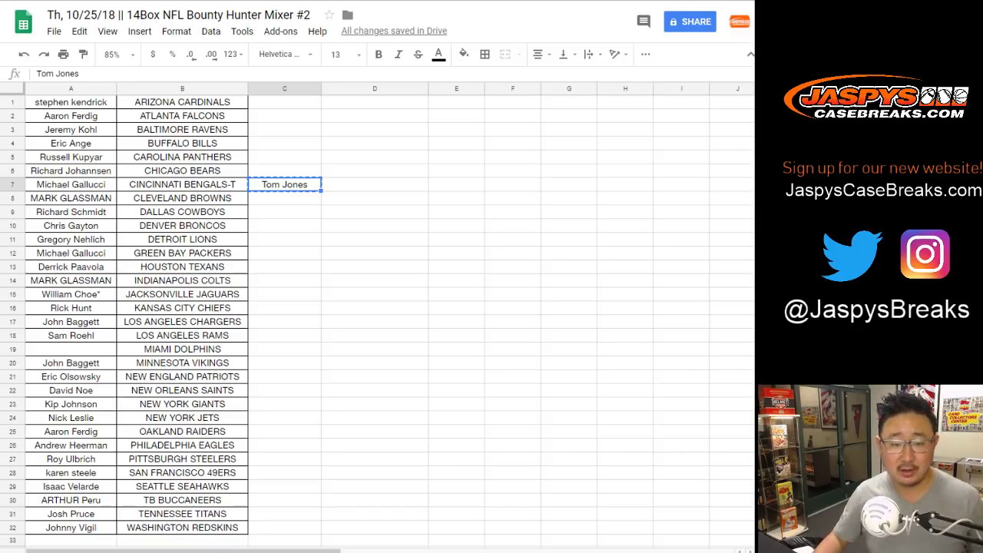
pyautogui.click(71, 350)
pyautogui.hotkey('ctrl', 'v')
pyautogui.press('Tab')
pyautogui.press('Return')
pyautogui.write('-T')
pyautogui.press('Return')
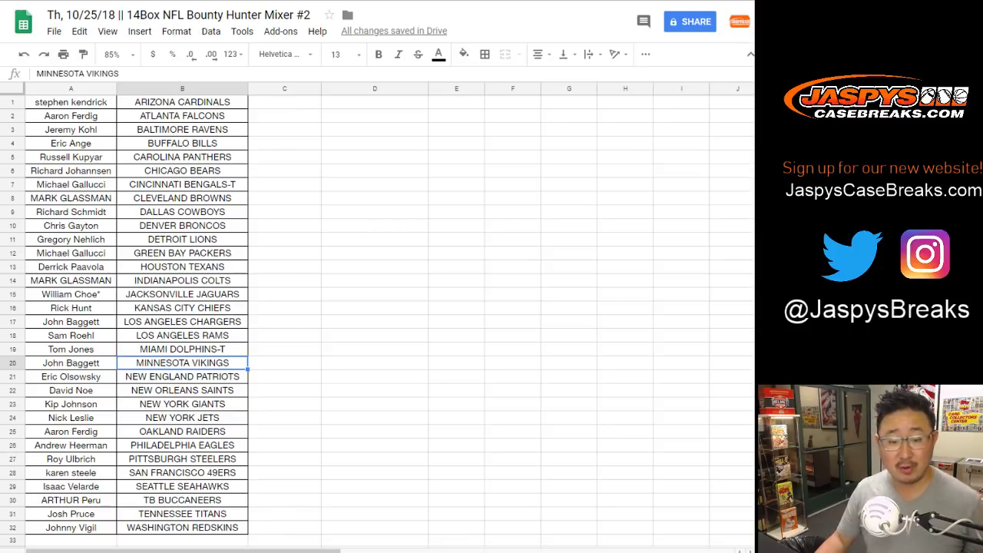
# Select the empty cell C1 and print the current sheet with the existing print settings
pyautogui.click(13, 528)
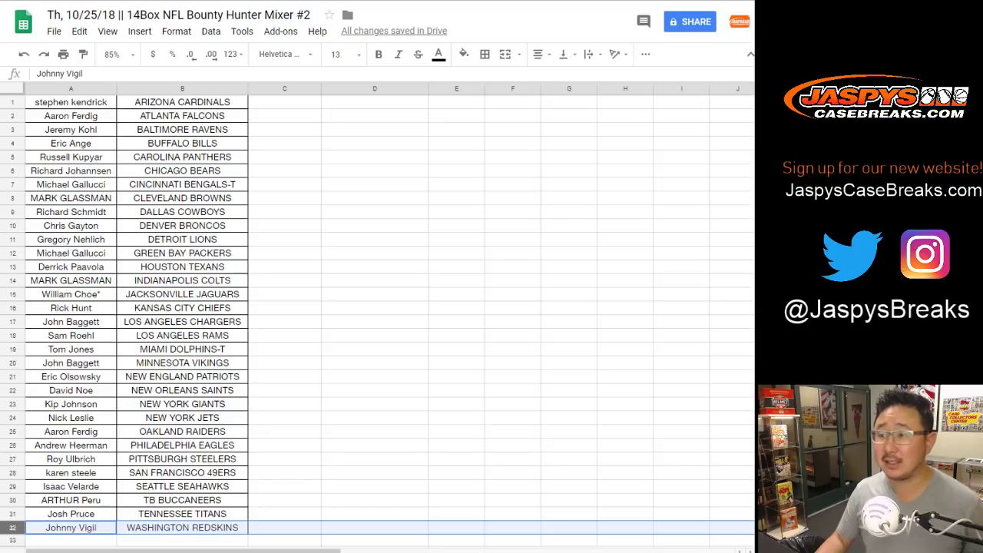
pyautogui.click(284, 102)
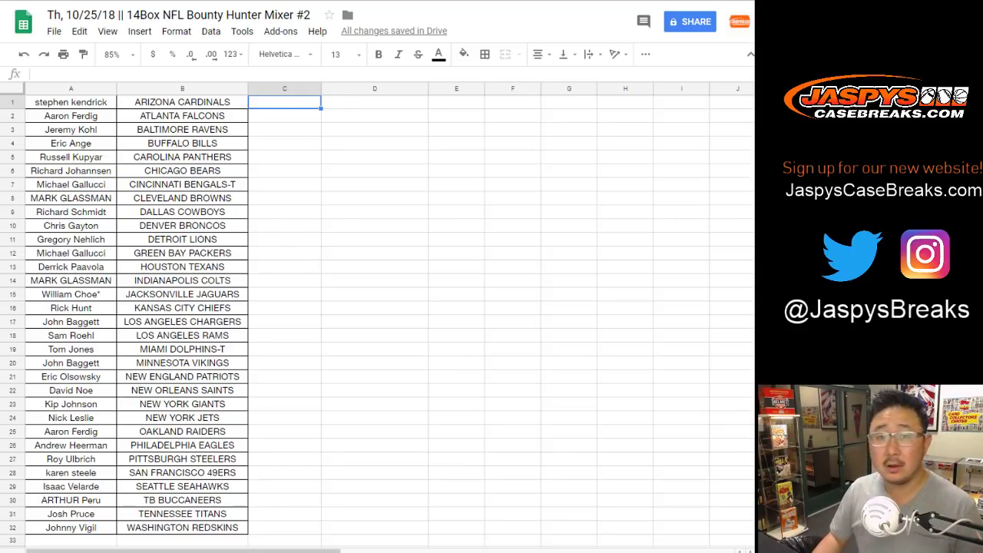
pyautogui.click(63, 54)
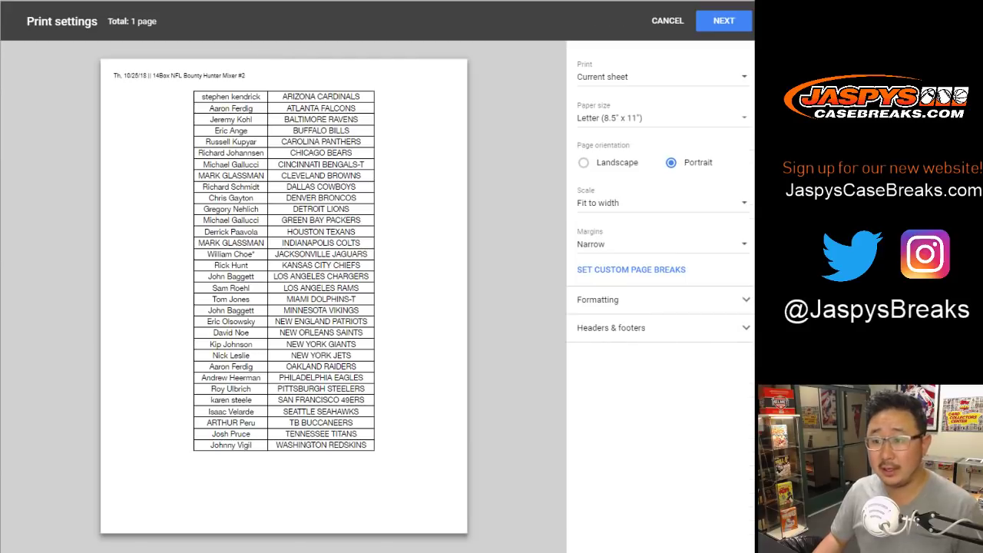
pyautogui.click(724, 21)
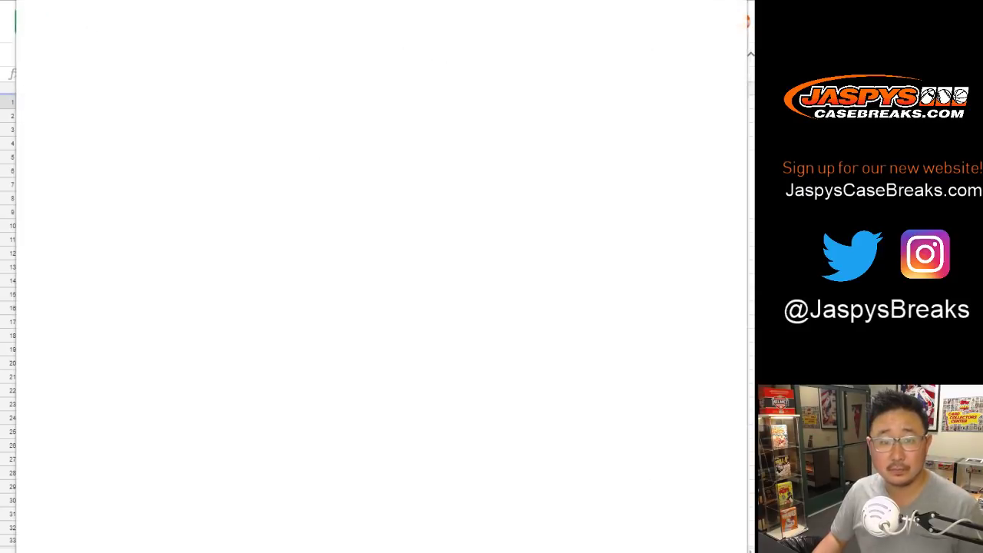
pyautogui.press('Return')
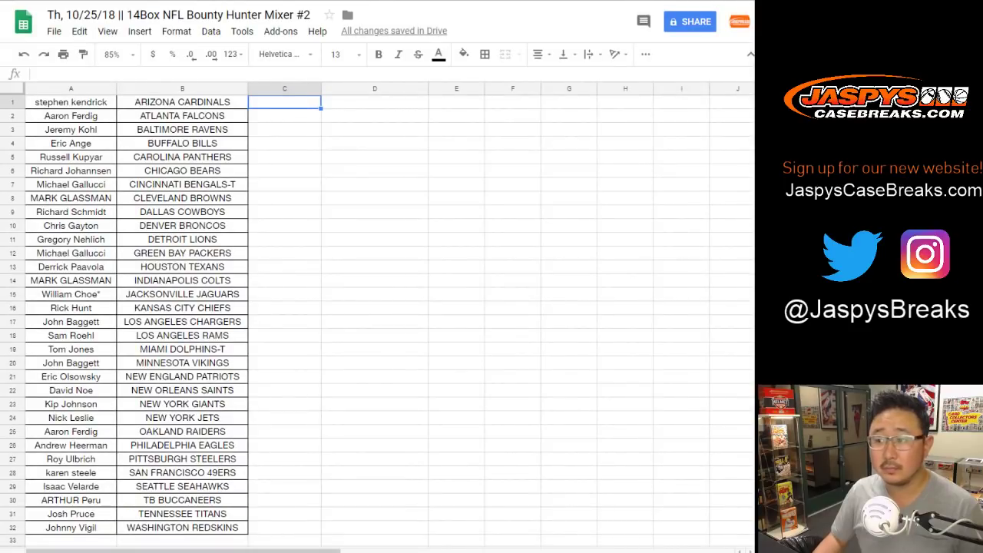